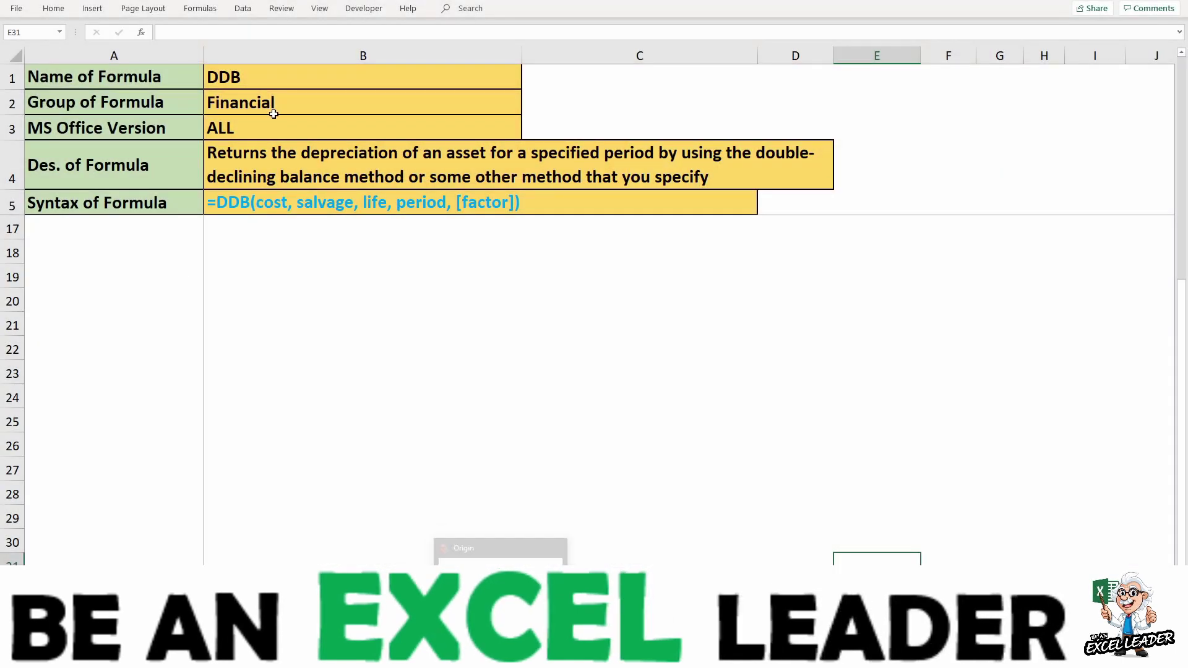
Step: Narrow column A to width 23 so it fits the DDB label text
left_click(230, 76)
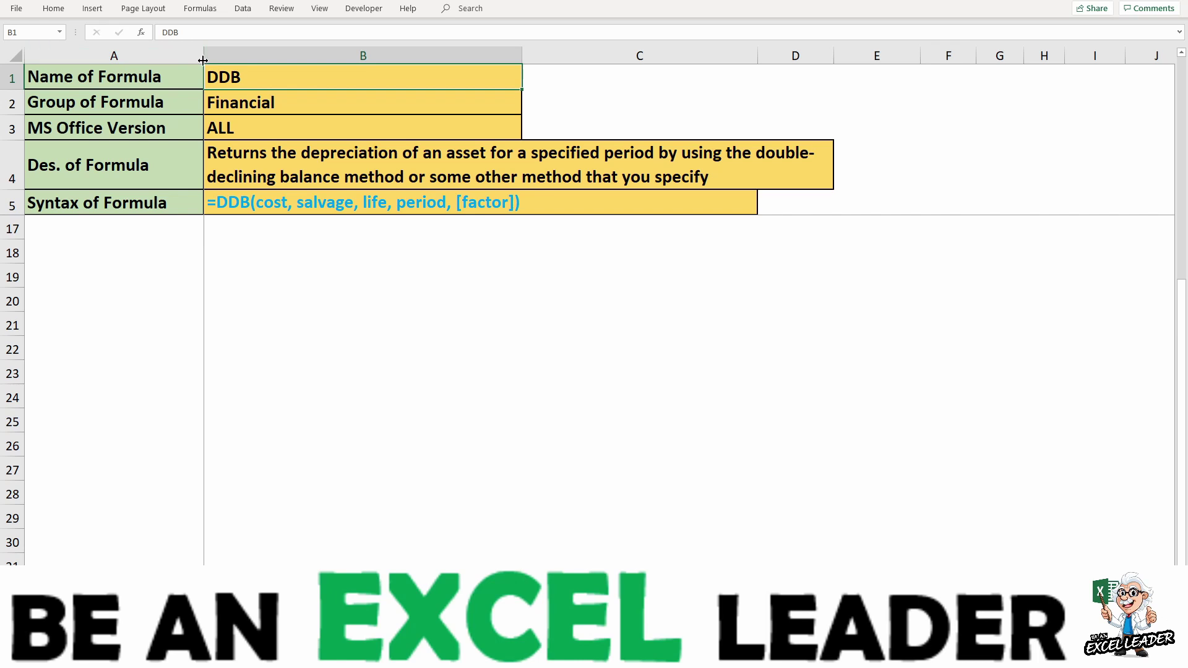
mouse_move(203, 59)
left_mouse_down()
mouse_move(187, 62)
mouse_move(176, 150)
left_mouse_up()
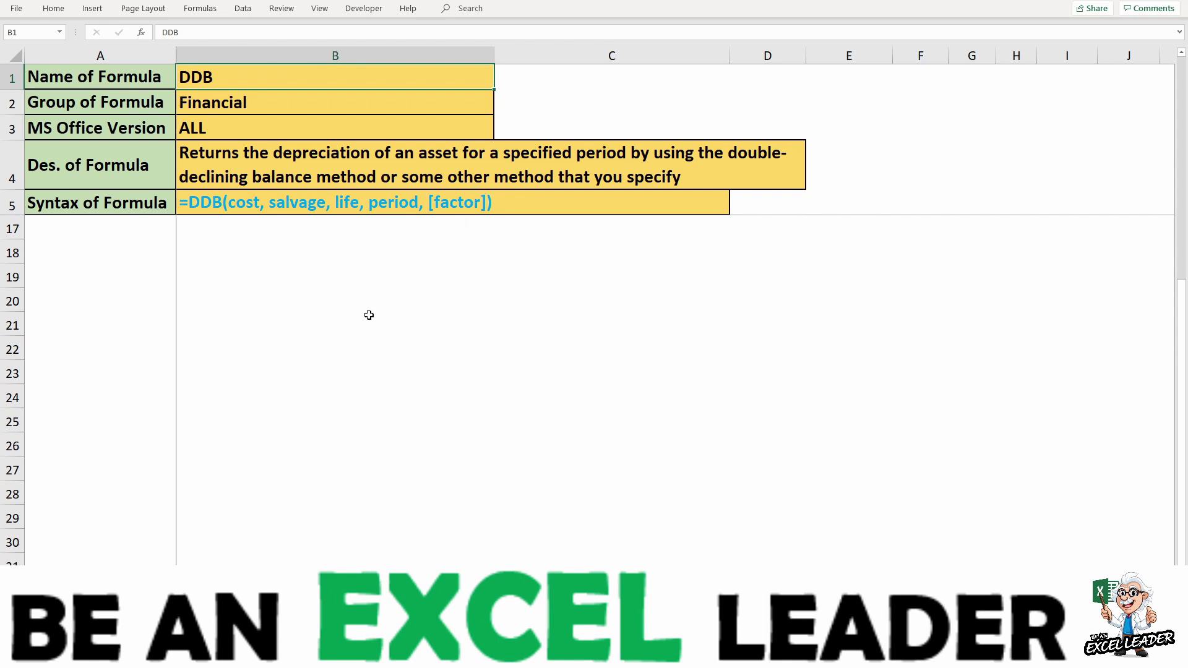
Step: Start =DDB( in B18 and step through its Cost, Salvage, Life, Period and Factor arguments
left_click(354, 247)
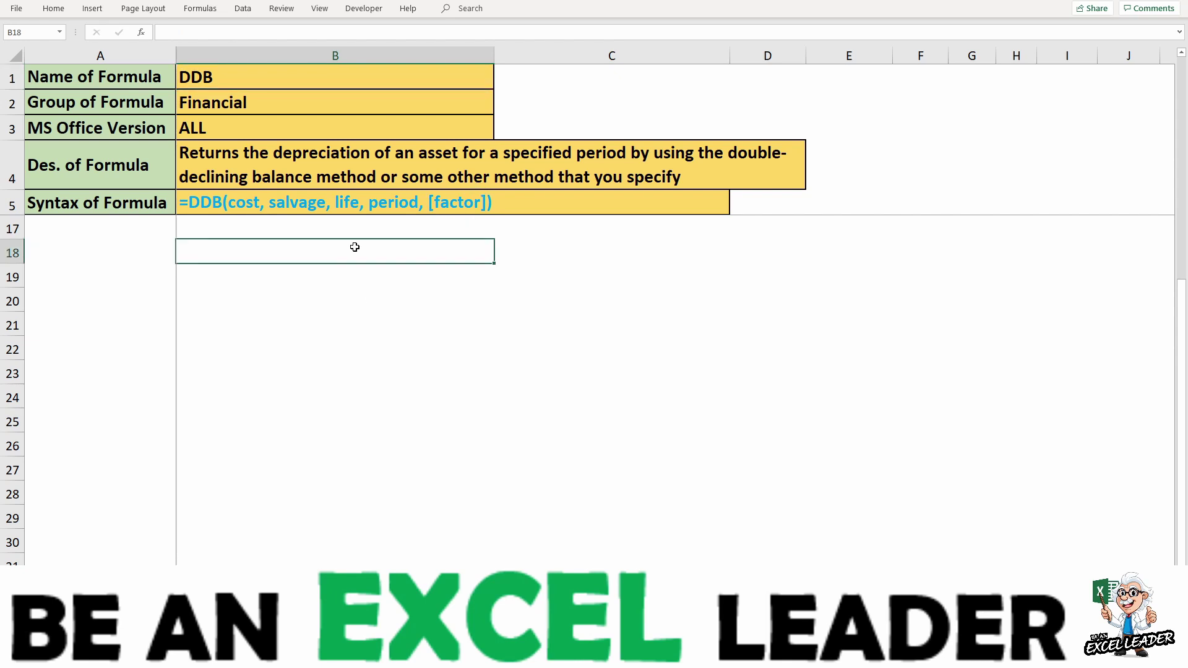
type("=DDB")
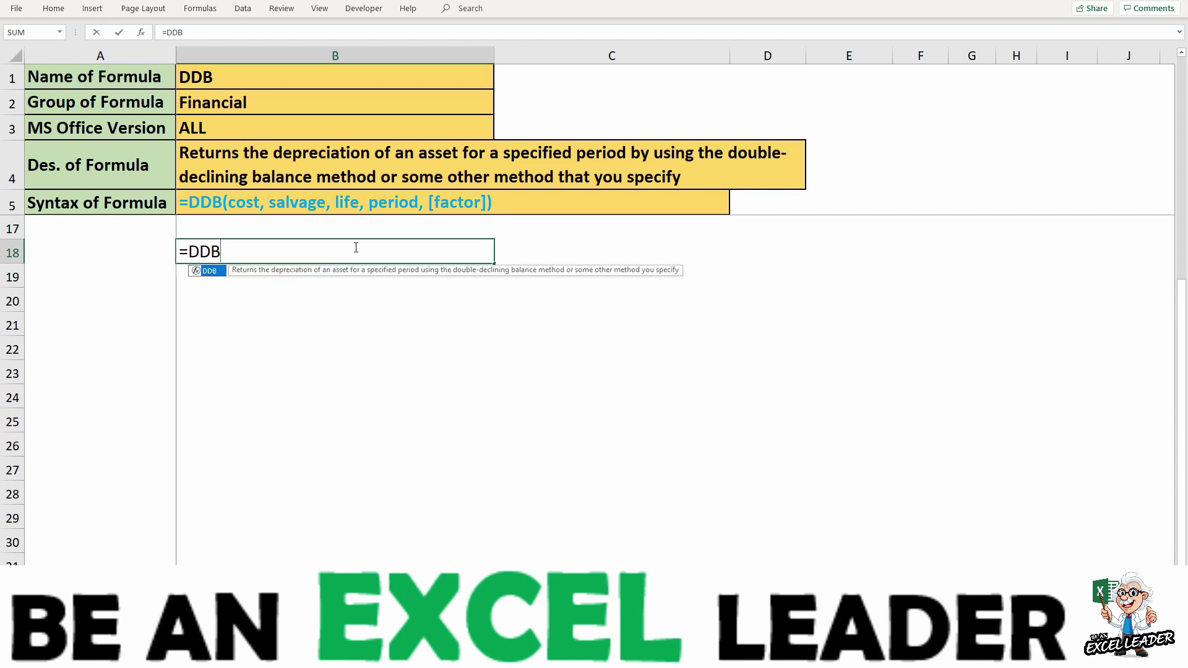
type("(")
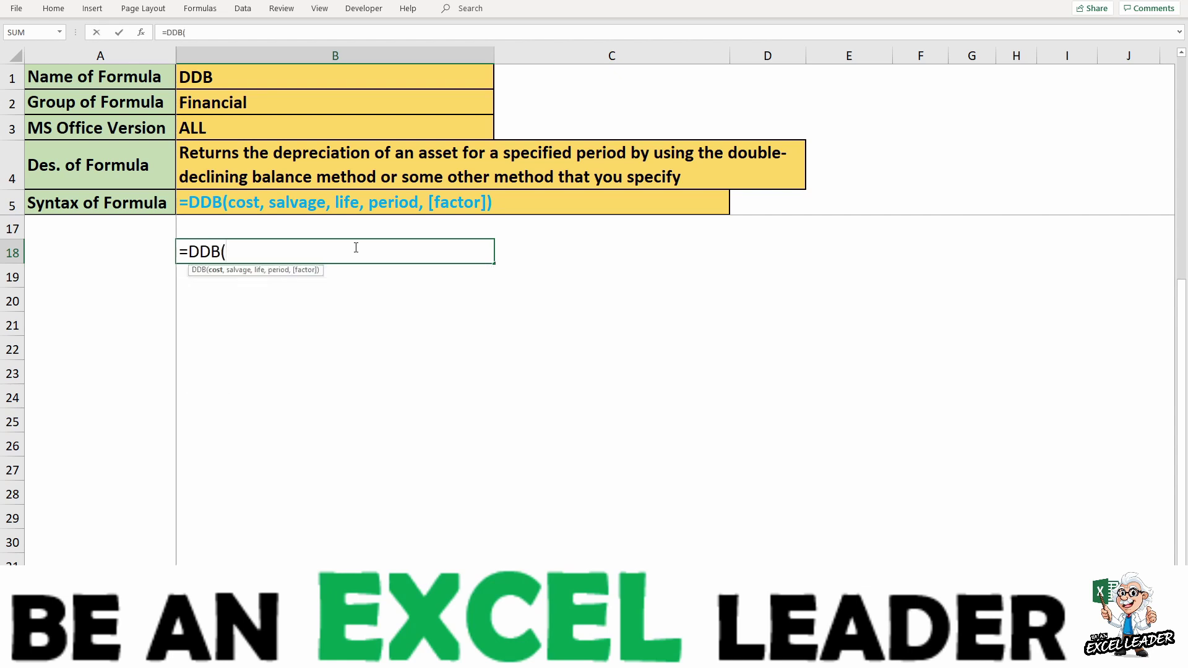
key("ctrl+a")
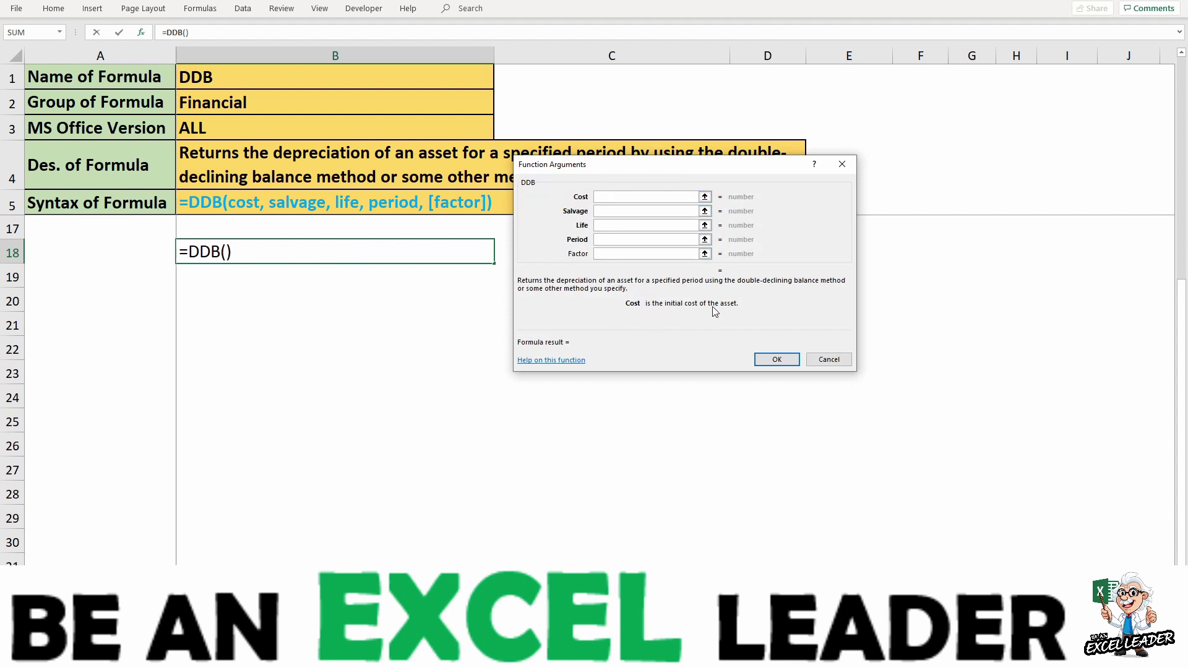
left_click(625, 210)
key("Tab")
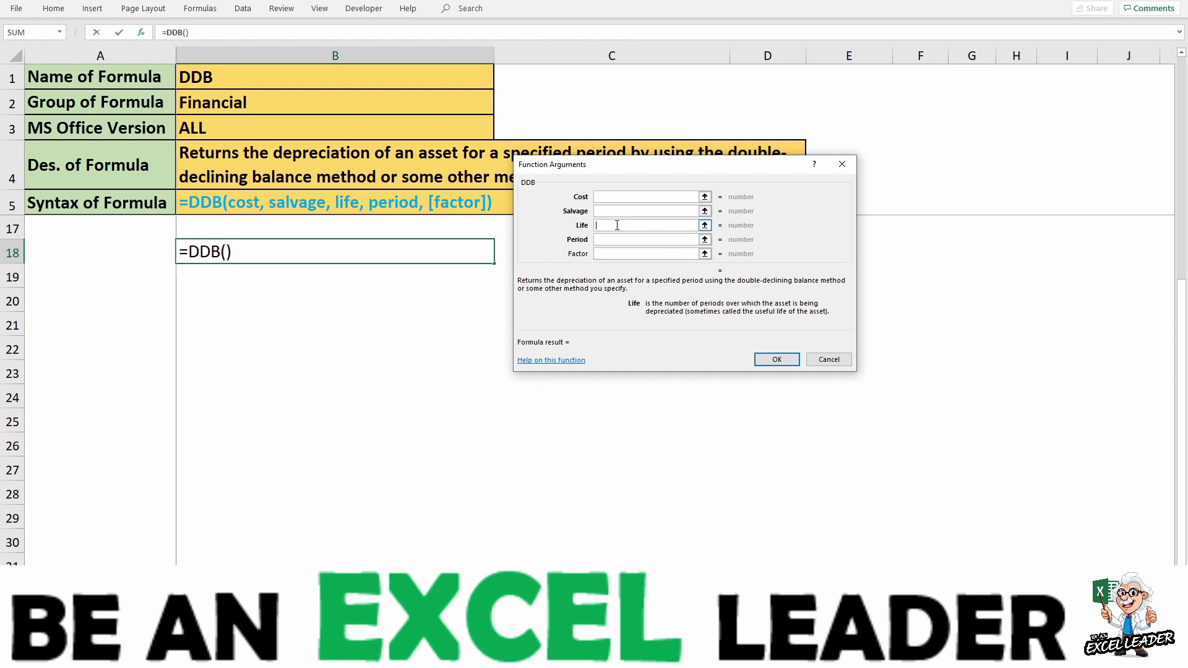
key("Tab")
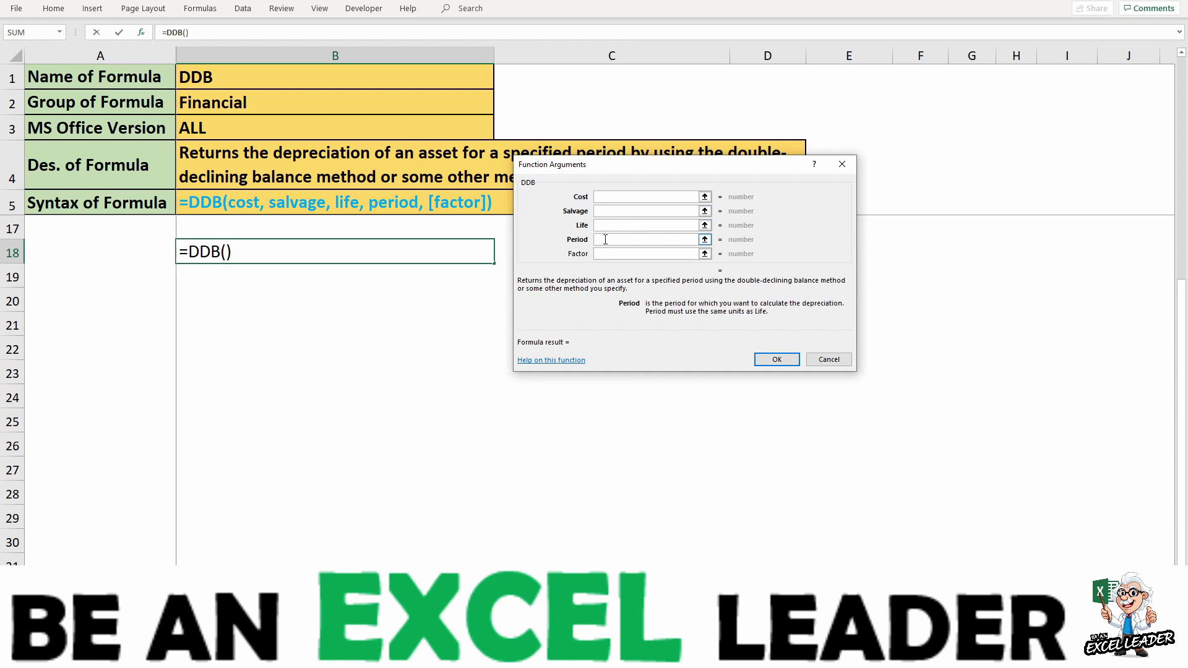
key("Tab")
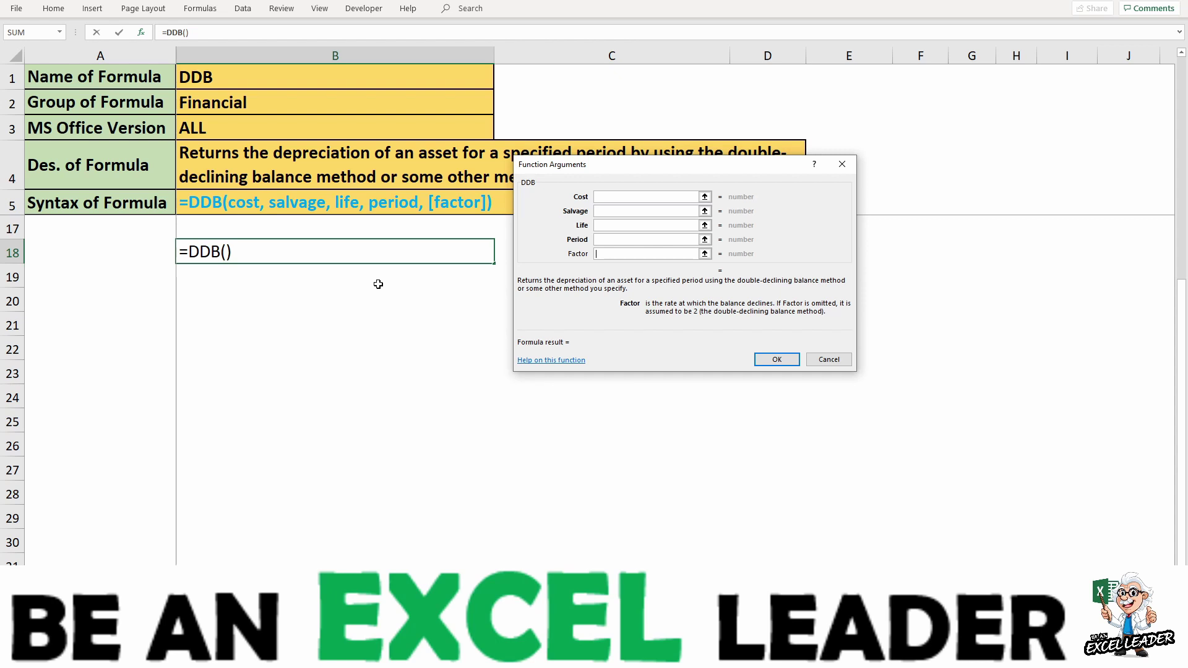
Step: Cancel the B18 DDB formula and move up to the practice table's row 9 toward Output
left_click(842, 165)
left_click(610, 263)
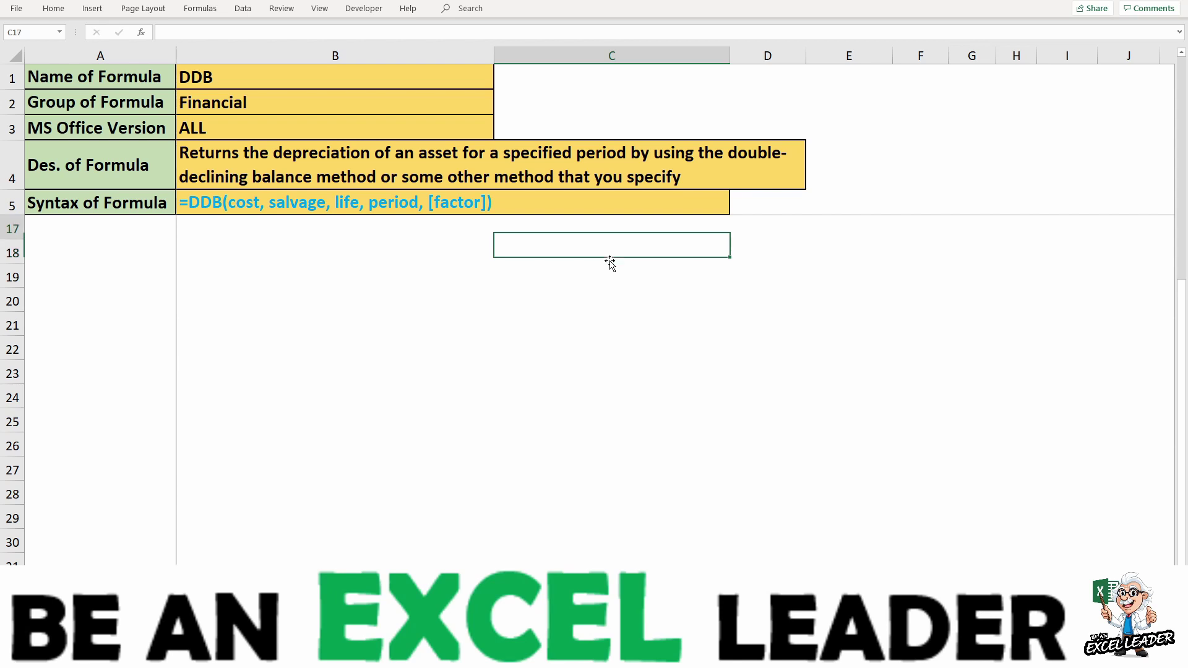
key("Up")
key("Up")
key("Up")
key("Up")
key("Up")
key("Up")
key("Up")
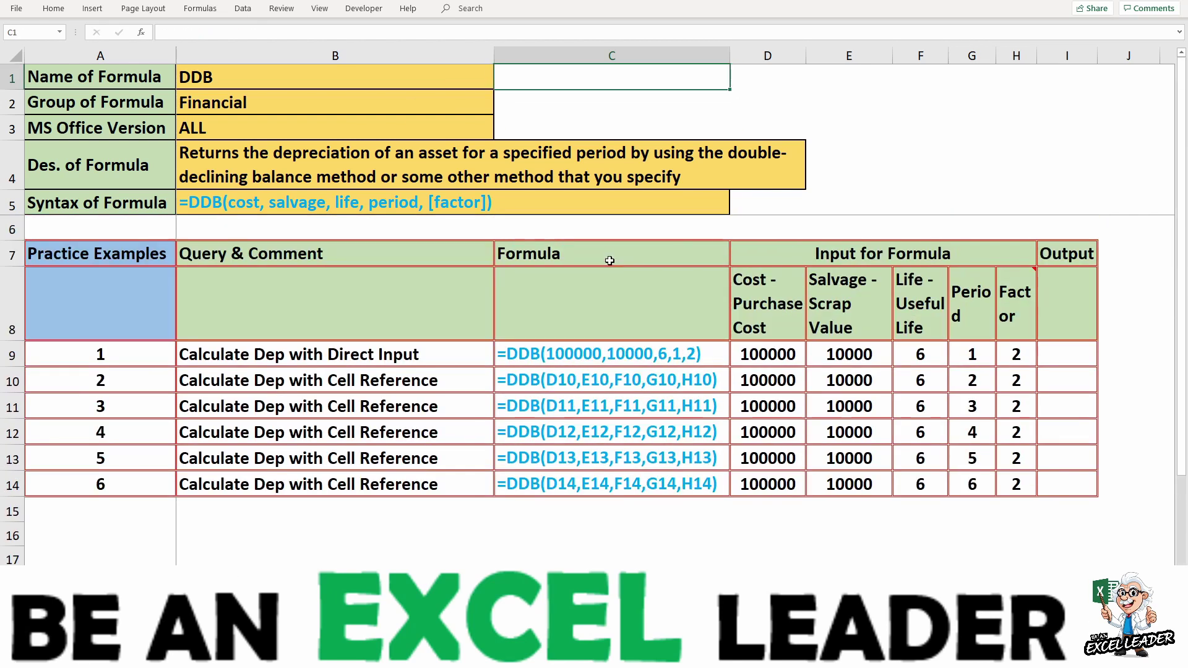
key("Down")
key("Down")
key("Down")
key("Down")
key("Down")
key("Down")
key("Down")
key("Down")
key("Down")
key("Up")
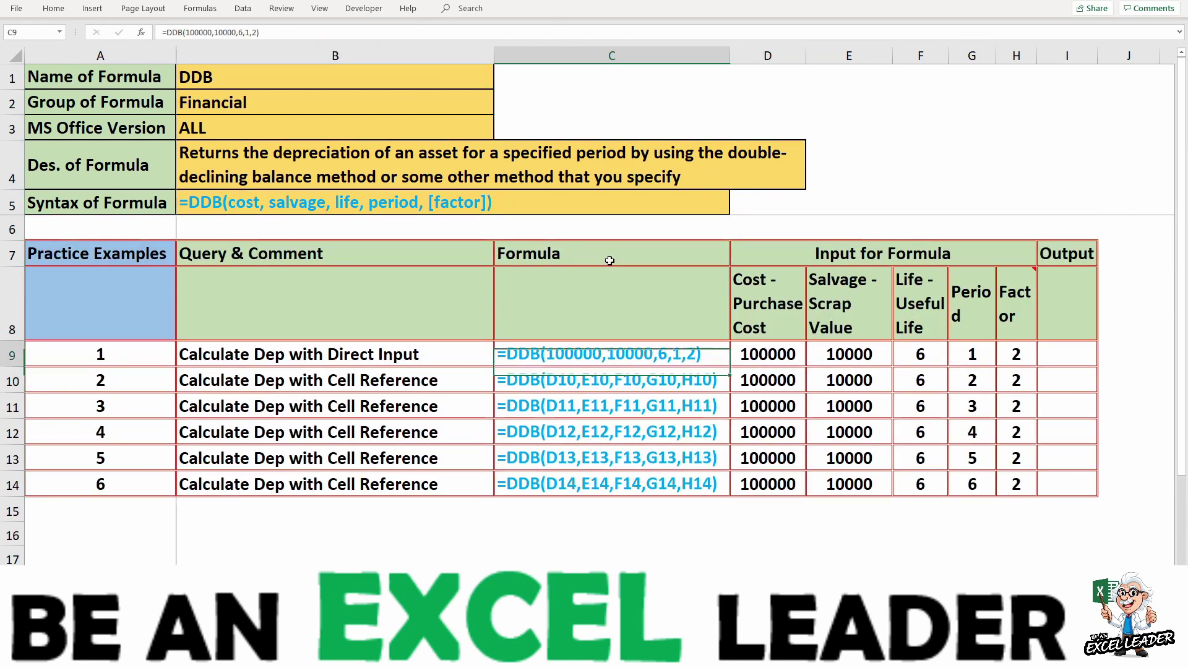
key("Right")
key("Right")
key("Right")
key("Right")
key("Right")
key("Right")
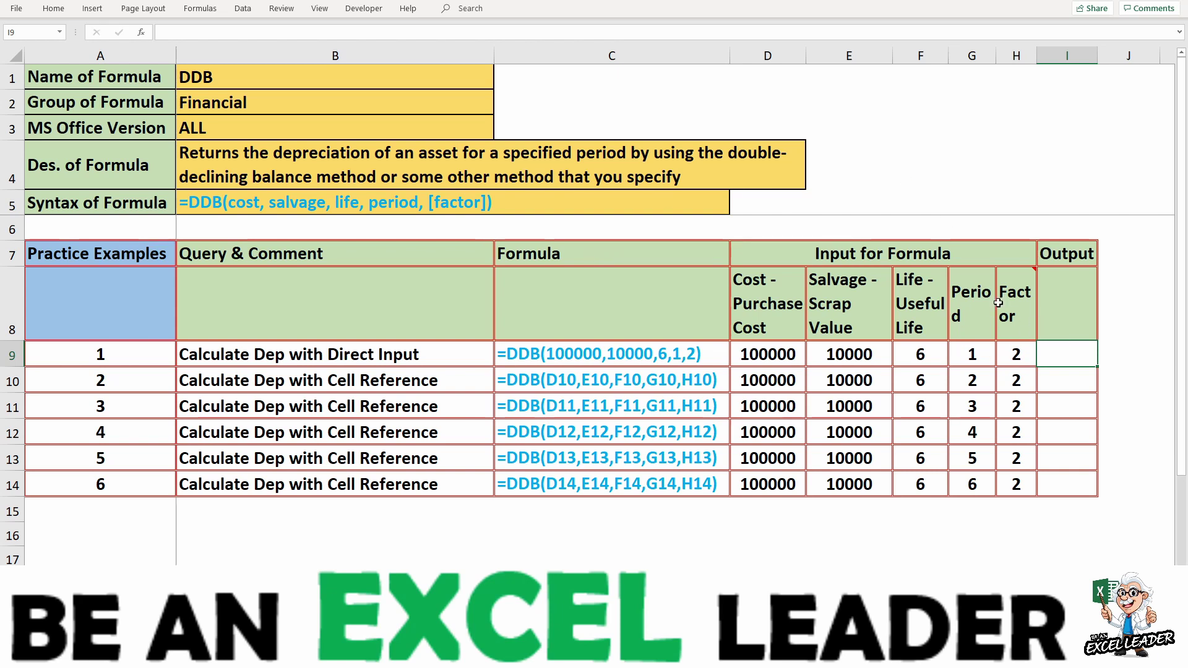
Step: Enter =DDB(100000,10000,6,1) in I9, giving 33333
type("=")
type("DDB")
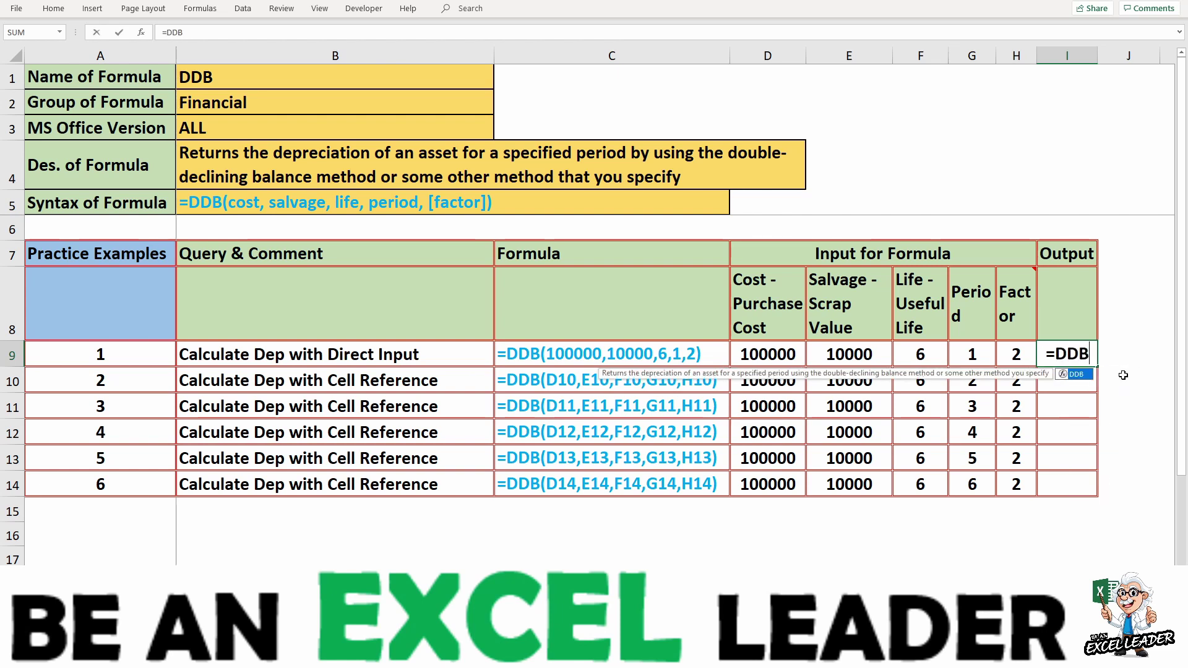
type("(")
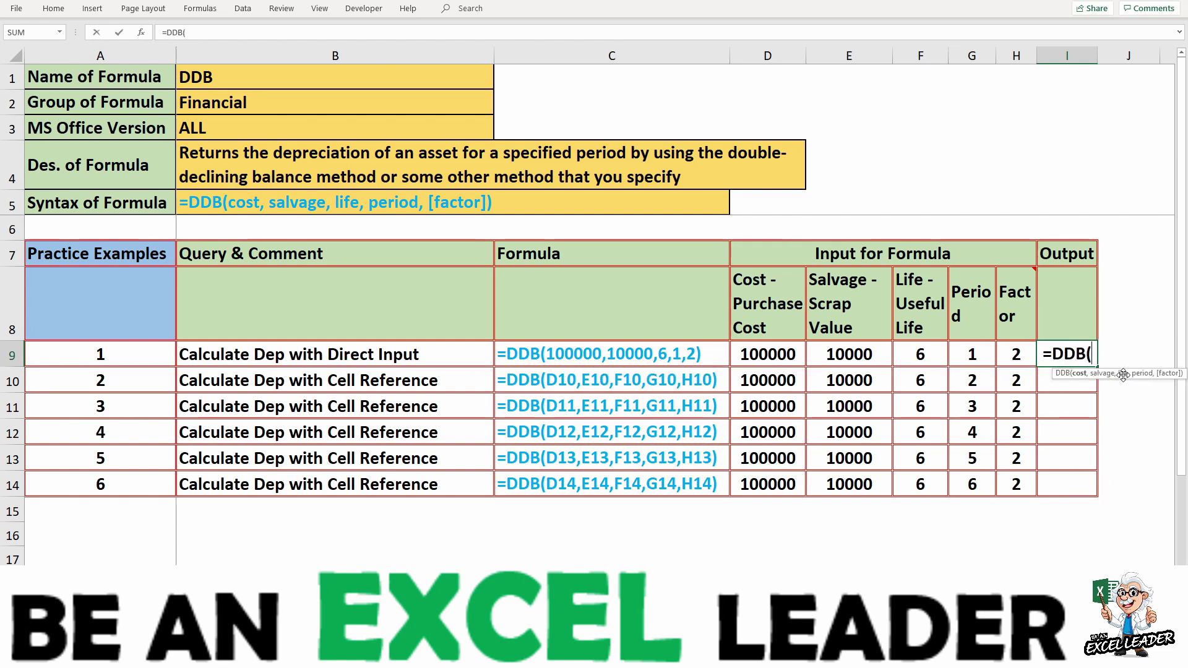
type("10000")
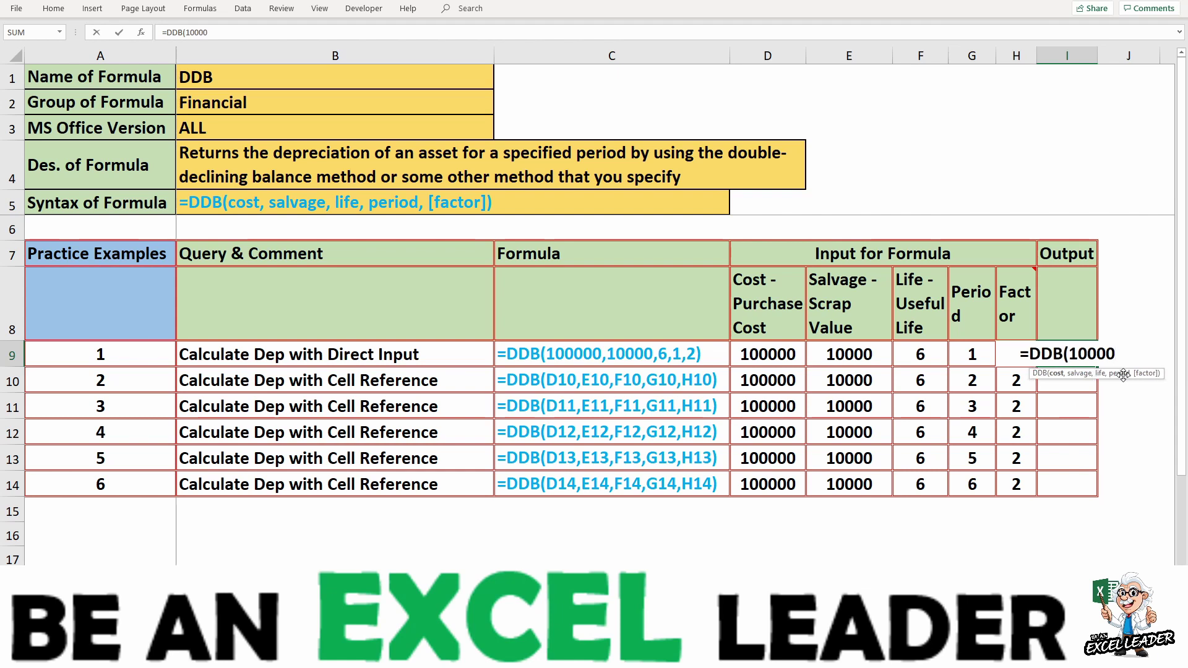
type("0,1")
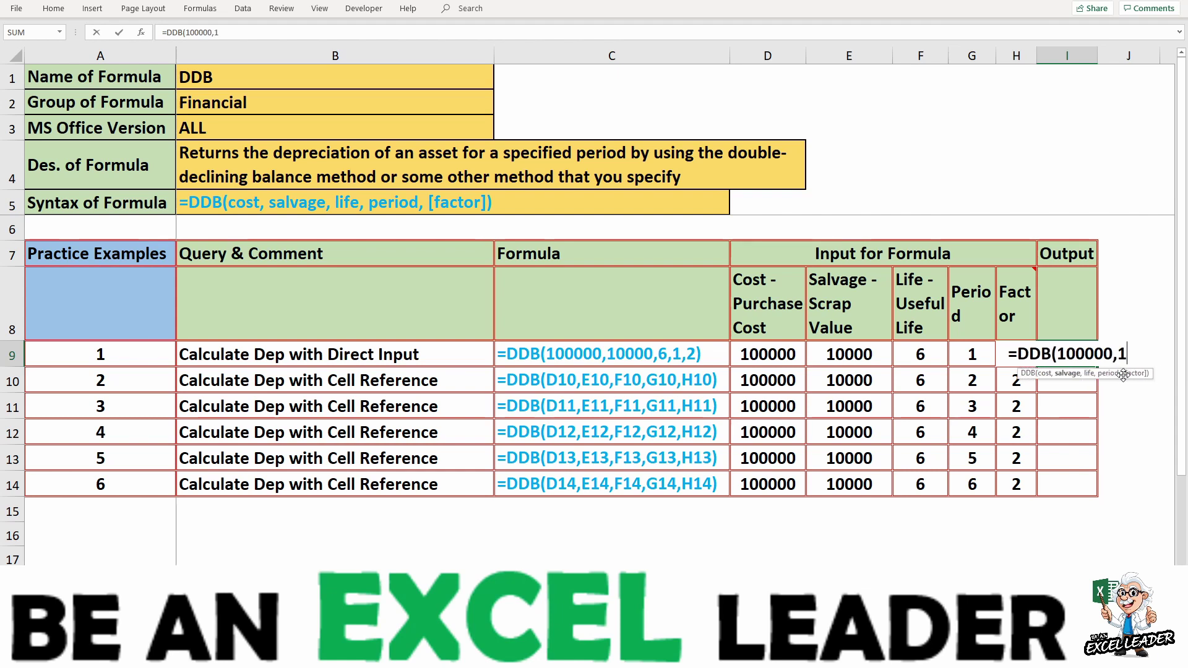
type("0000,")
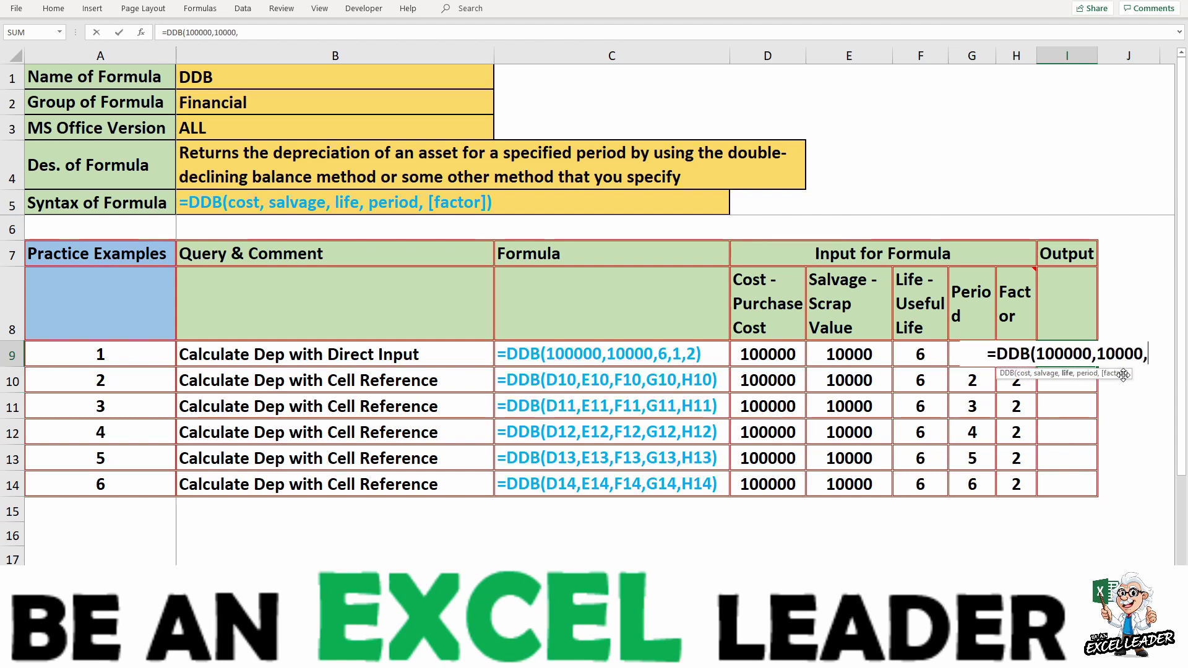
type("6,")
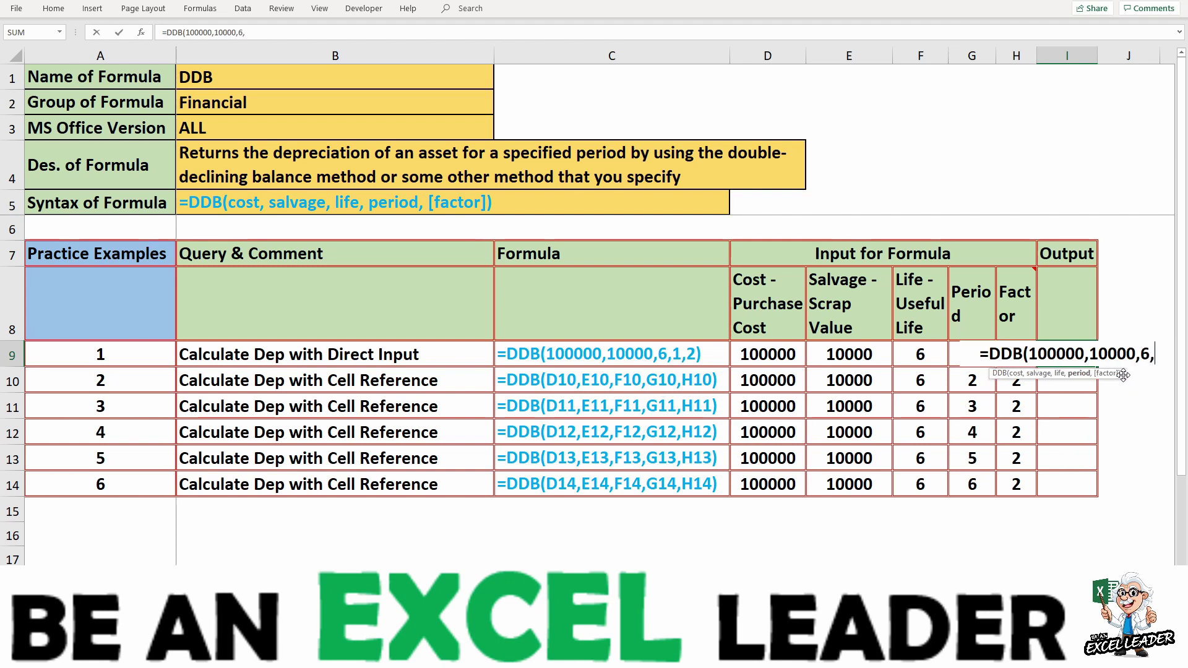
type("1")
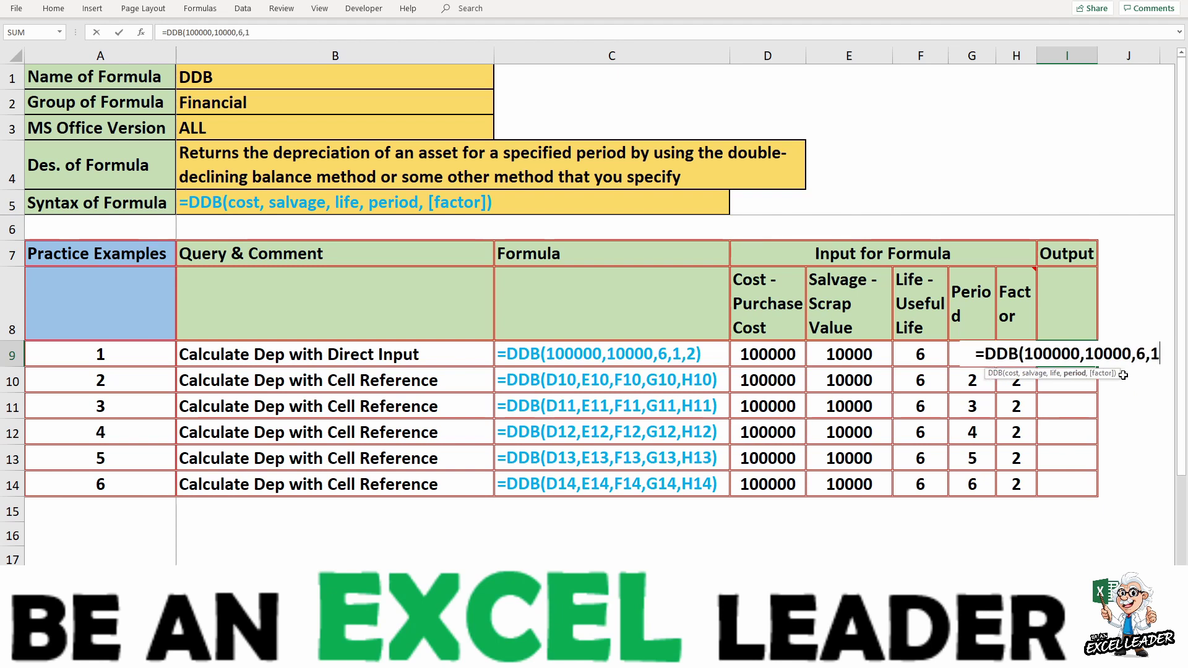
type(")")
key("Return")
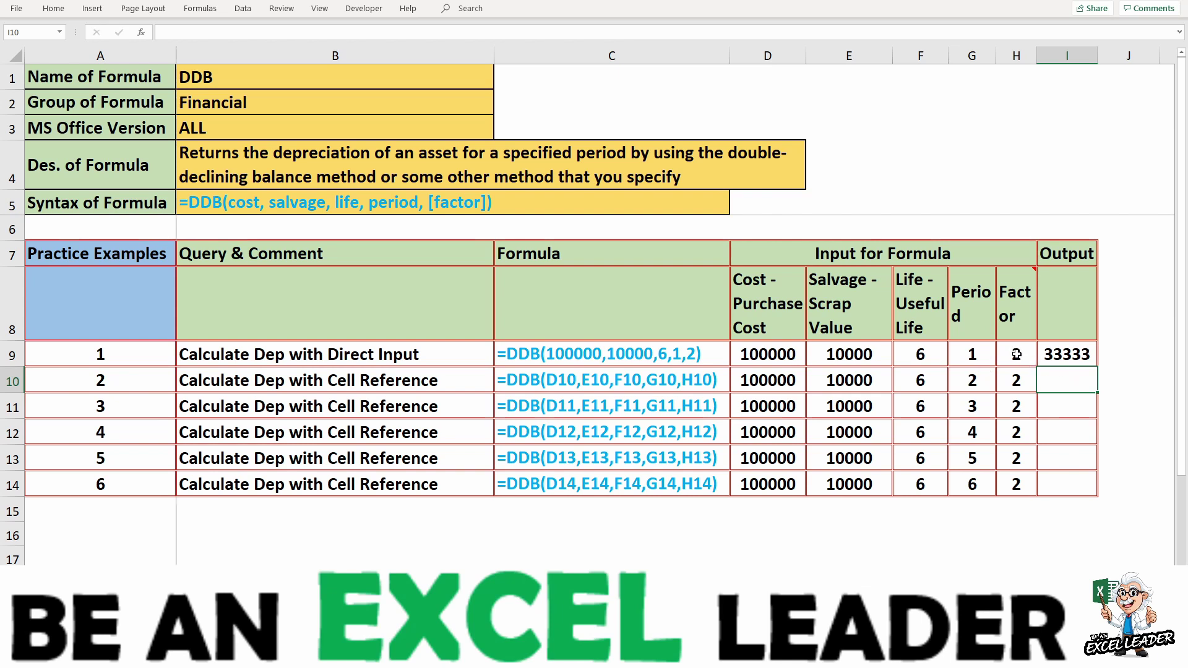
Step: Add factor 3 to the I9 formula, making it =DDB(100000,10000,6,1,3) with output 50000
left_click(1069, 356)
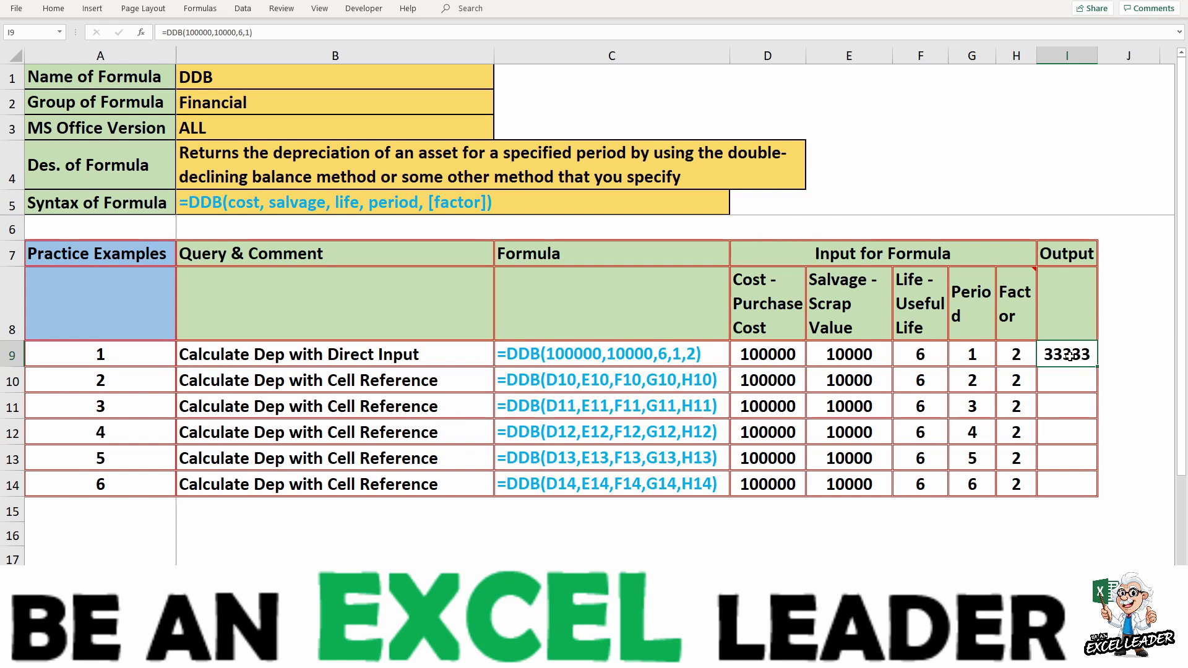
double_click(1069, 356)
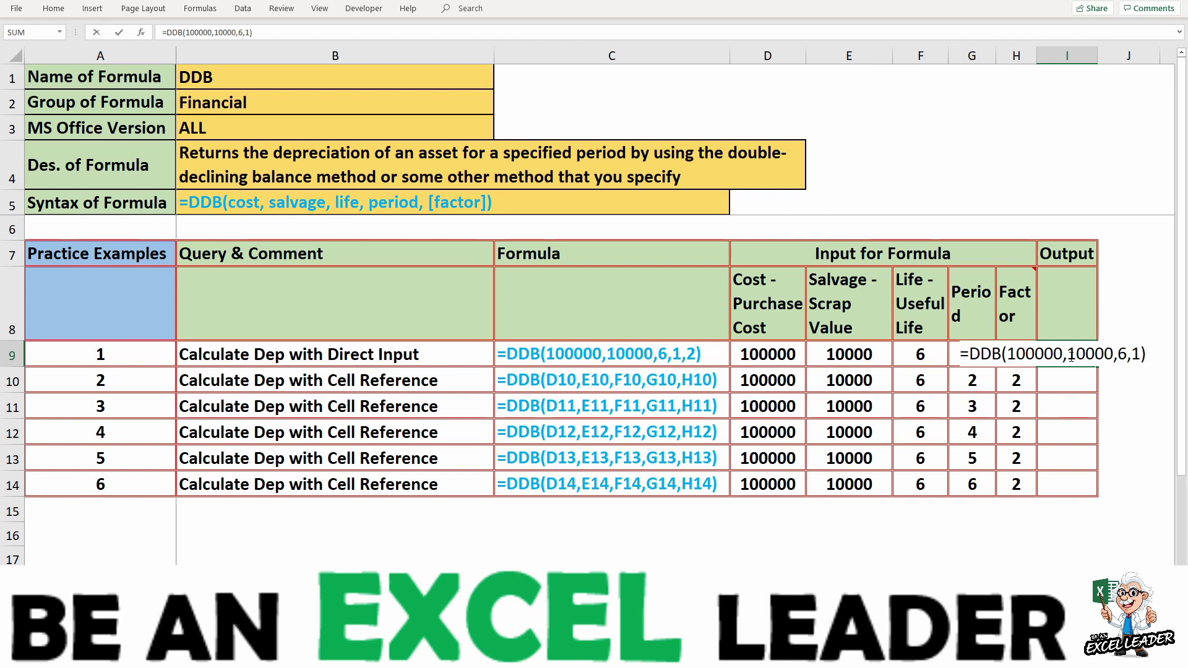
key("Right")
type(",")
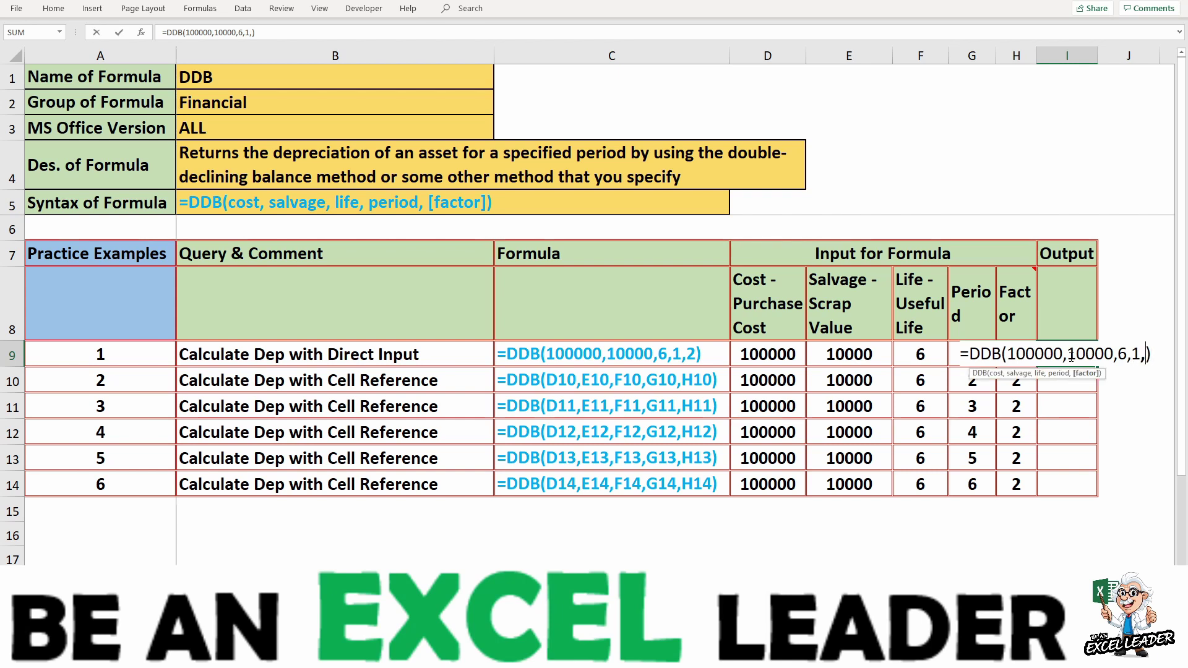
type("3")
key("Return")
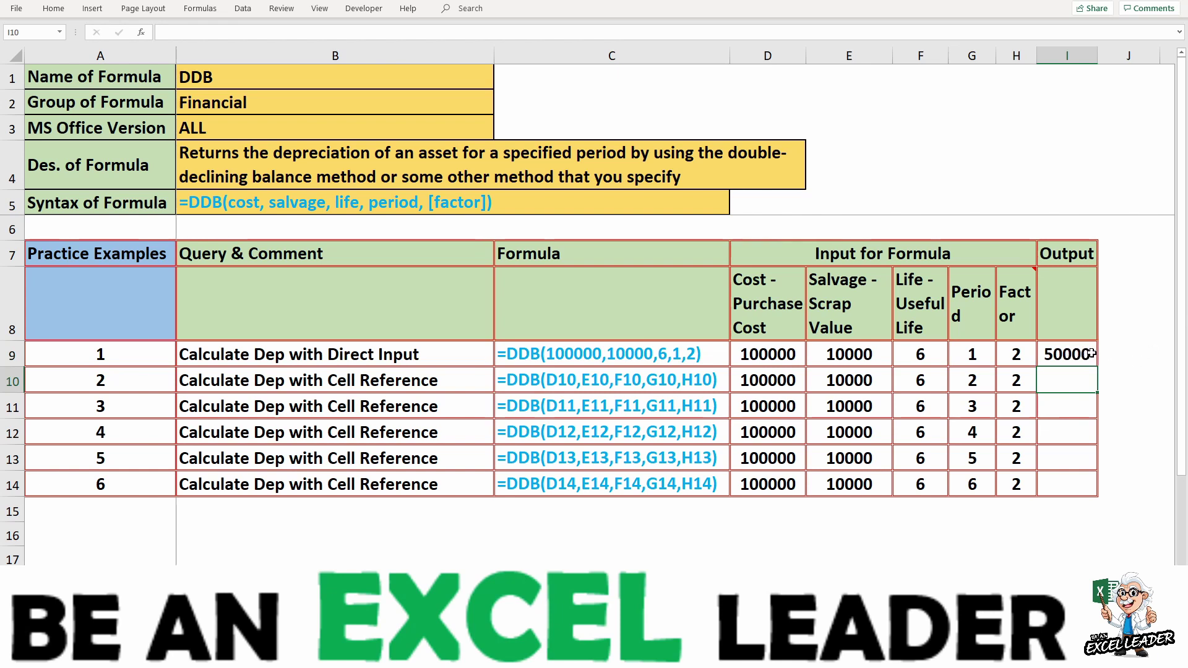
Step: Delete the factor 3 from the I9 formula so it returns 33333 again
left_click(1067, 361)
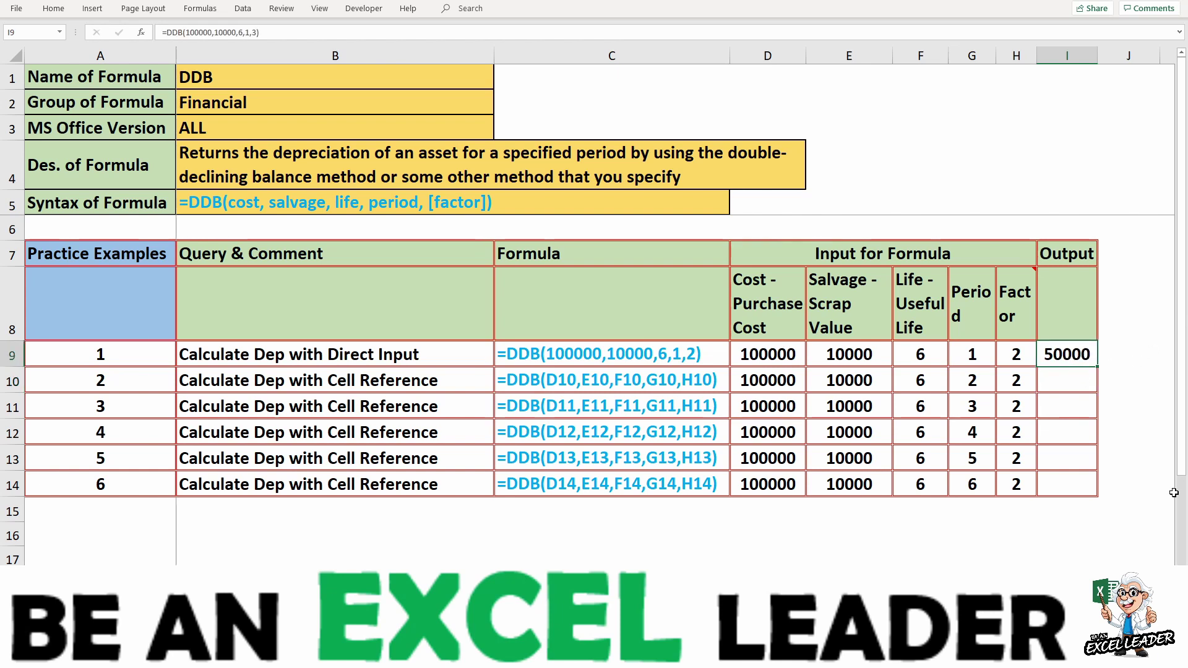
key("F2")
key("Left")
key("Left")
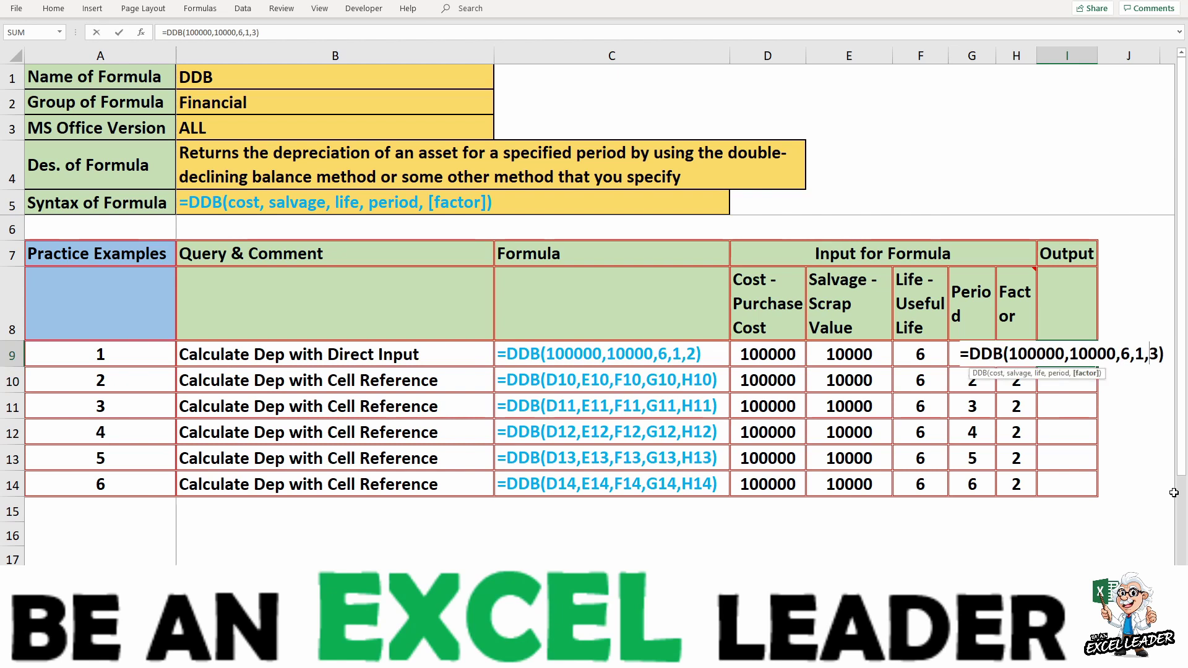
key("shift+Right")
key("Delete")
key("Delete")
key("BackSpace")
key("Return")
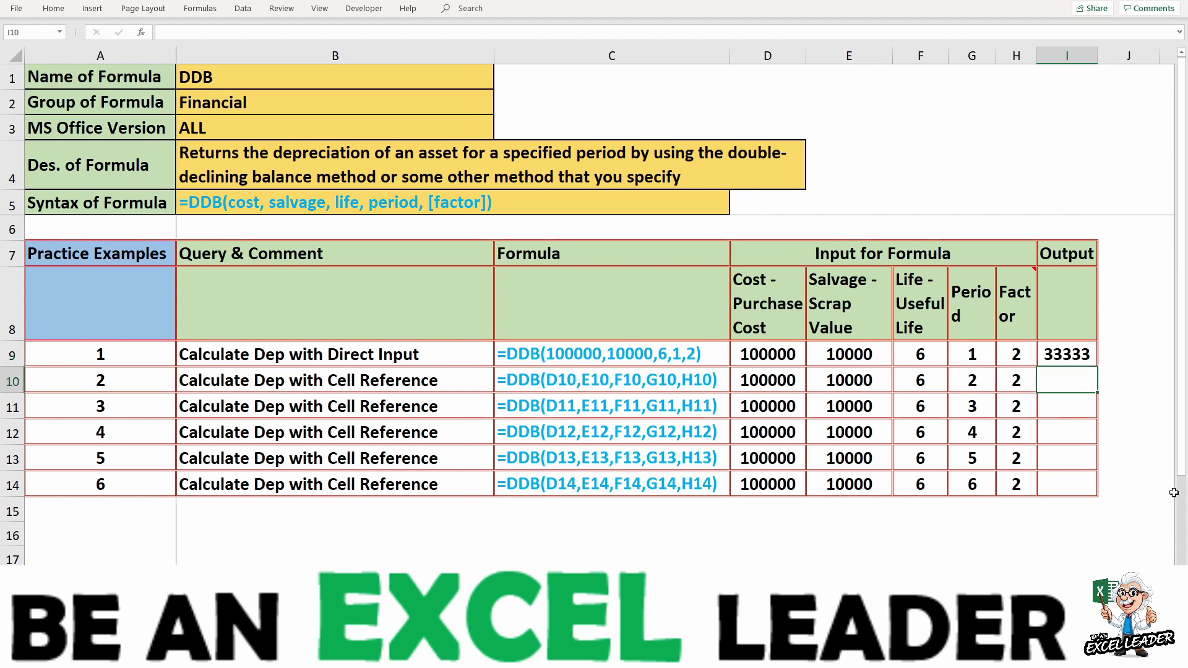
Step: Add an explicit factor 2 as the last argument of the I9 formula
left_click(1059, 354)
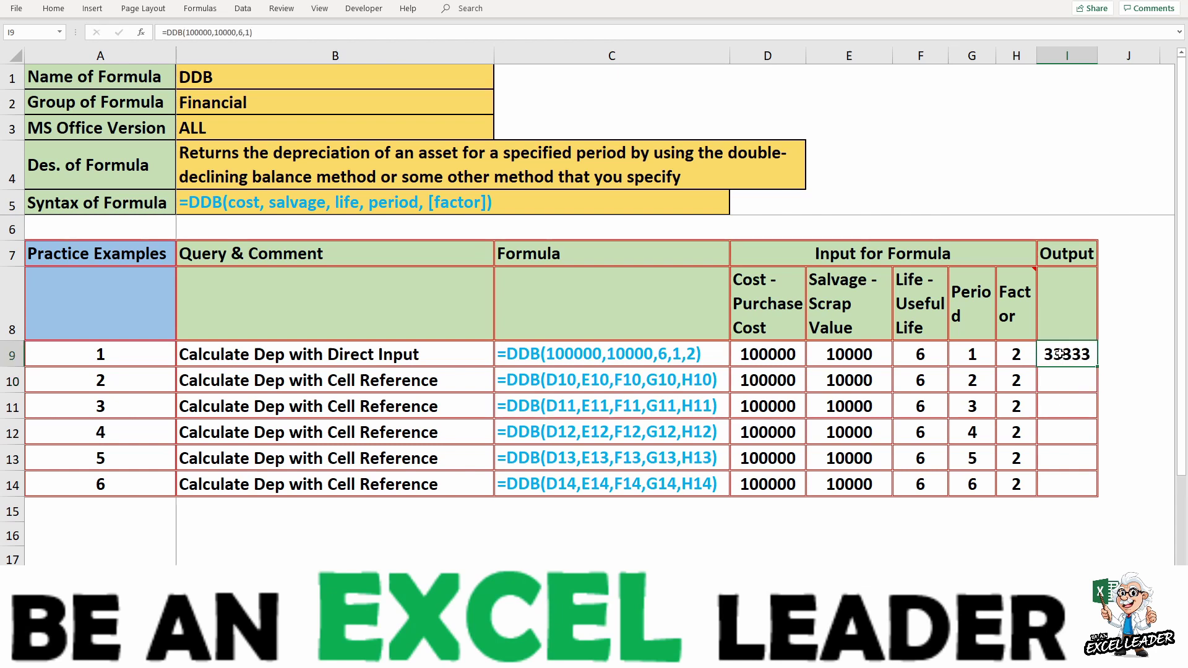
key("F2")
key("Left")
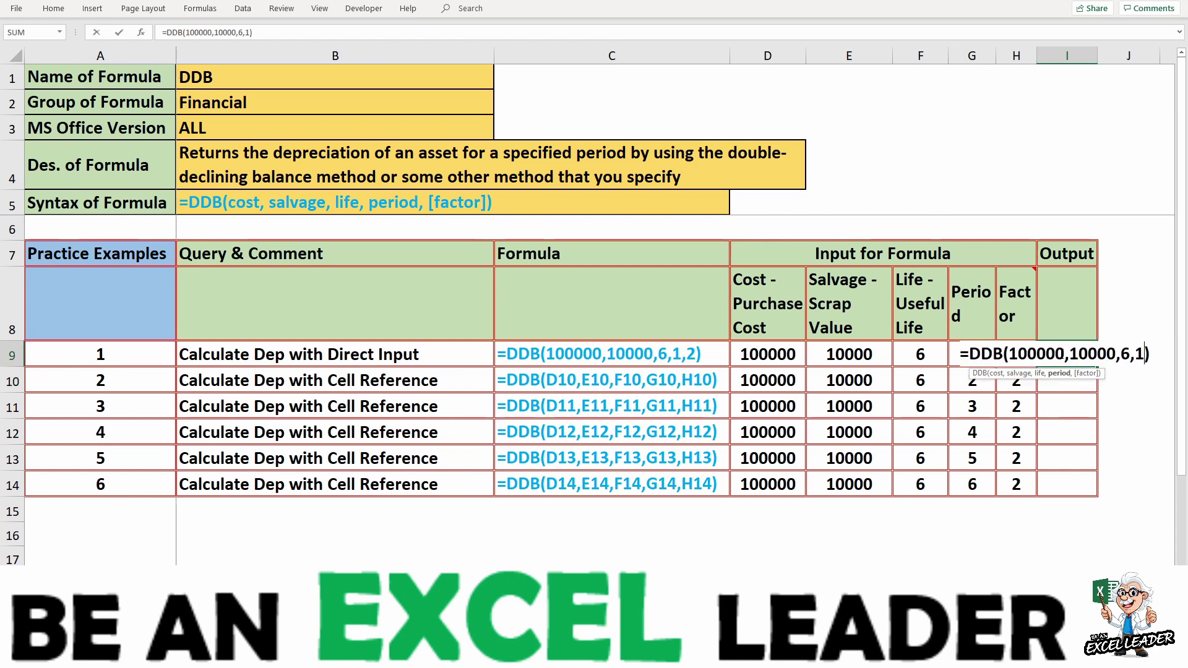
type(",")
type("2")
key("Return")
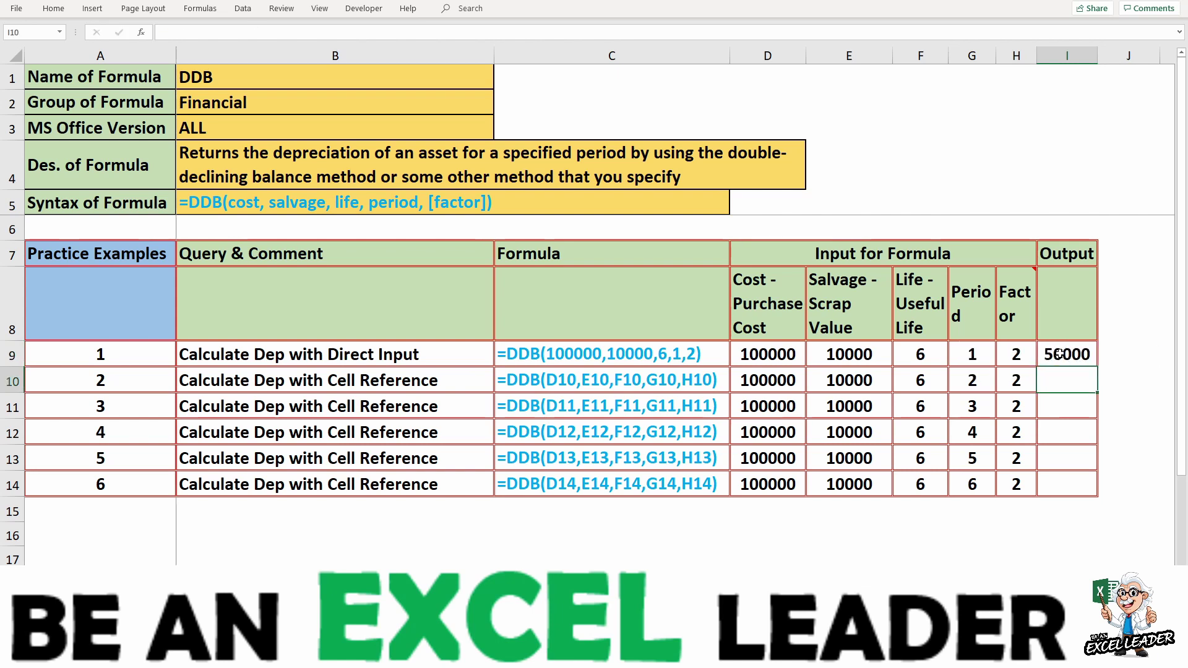
Step: Remove the factor argument from the I9 direct-input formula again
left_click(1064, 353)
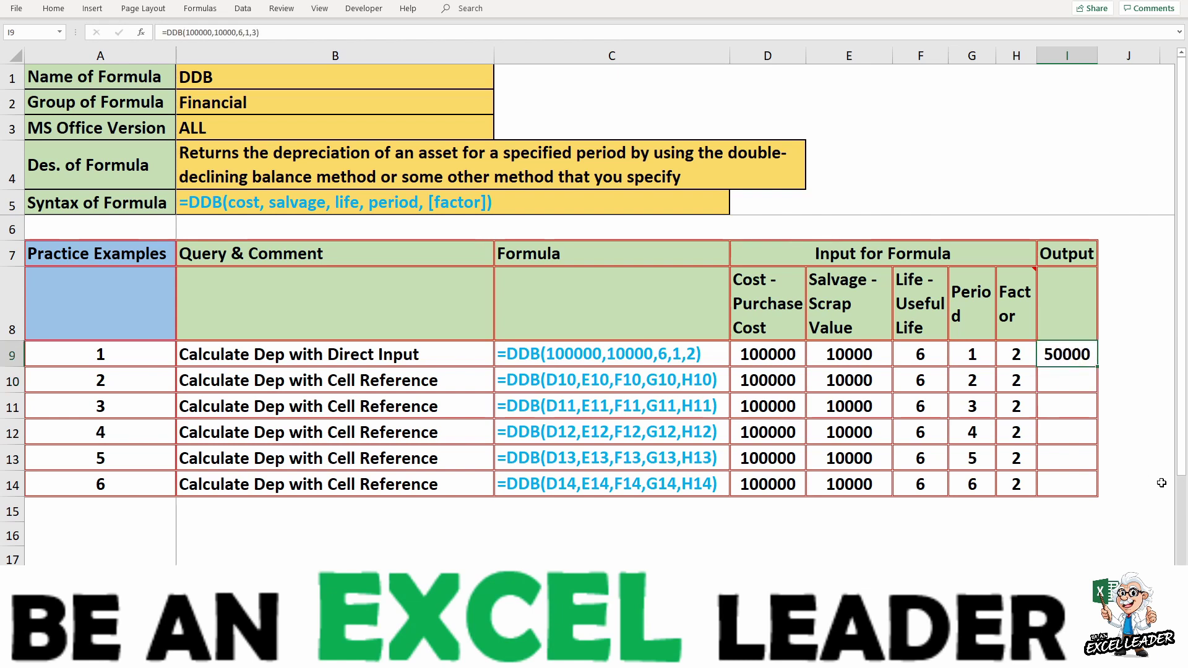
key("F2")
key("Left")
key("Left")
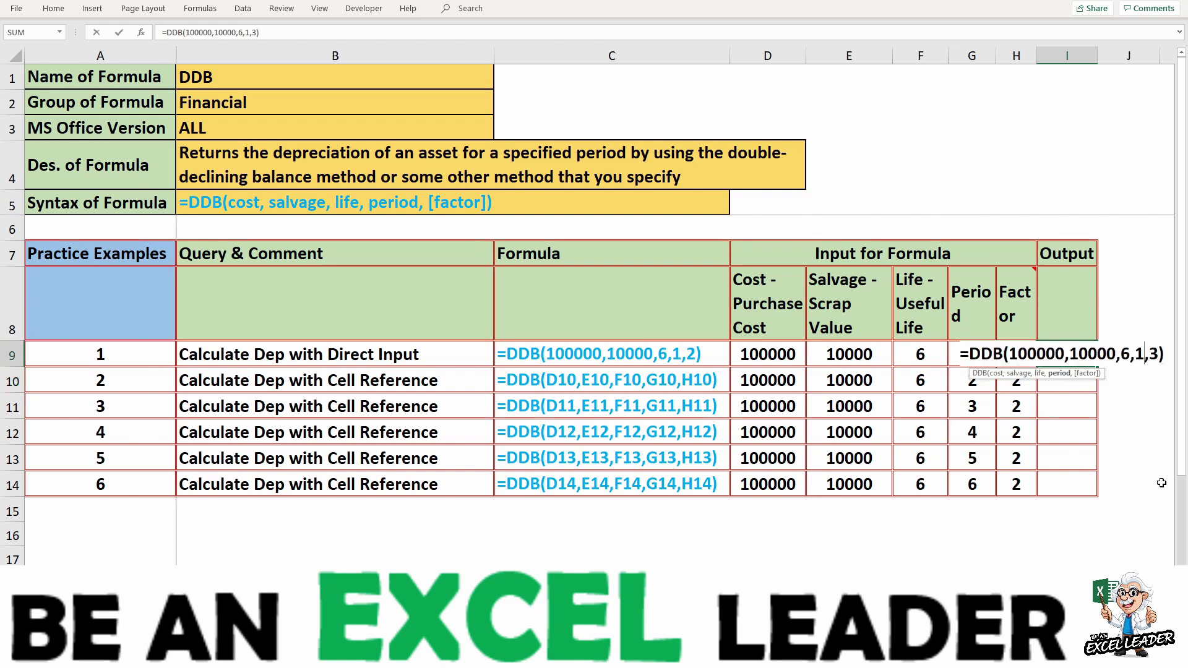
key("shift+Right")
key("BackSpace")
key("BackSpace")
key("Return")
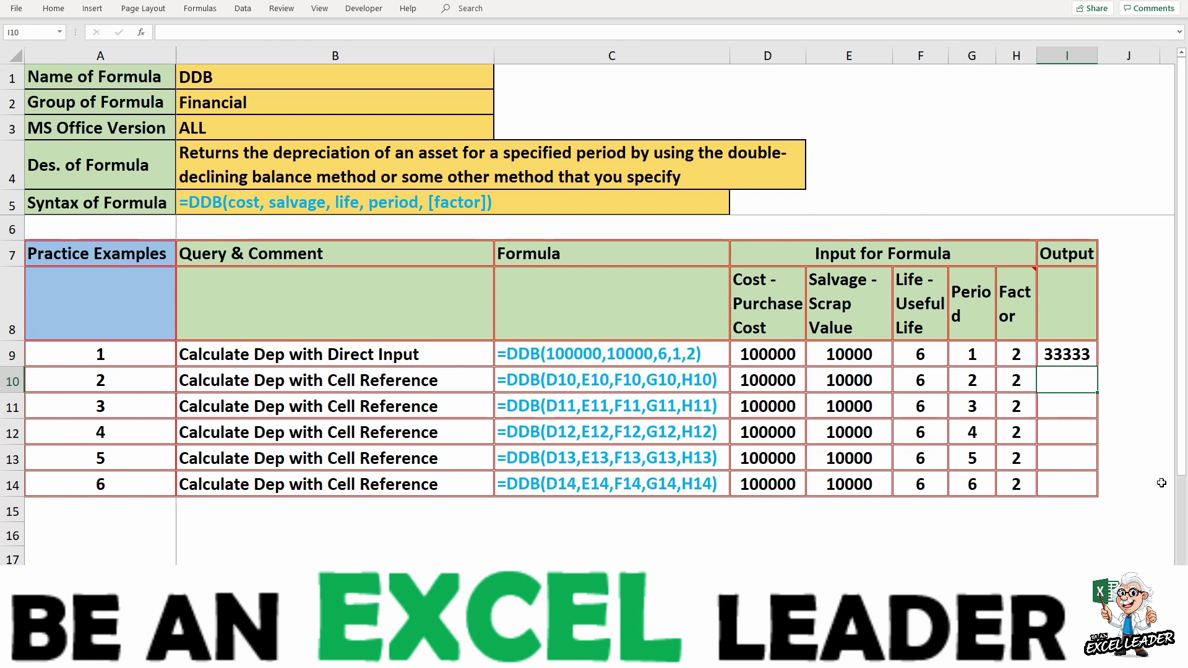
Step: Enter =DDB(D10,E10,F10,G10) in I10 using cell references, giving 22222
type("=")
type("DDB")
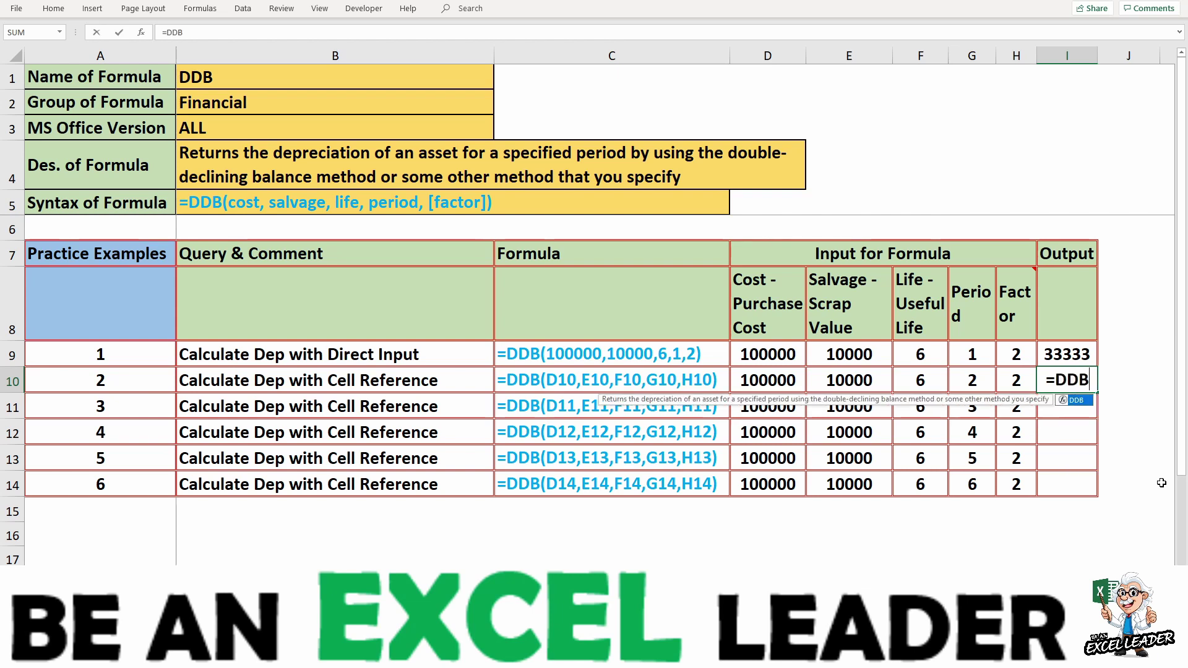
type("(")
key("Left")
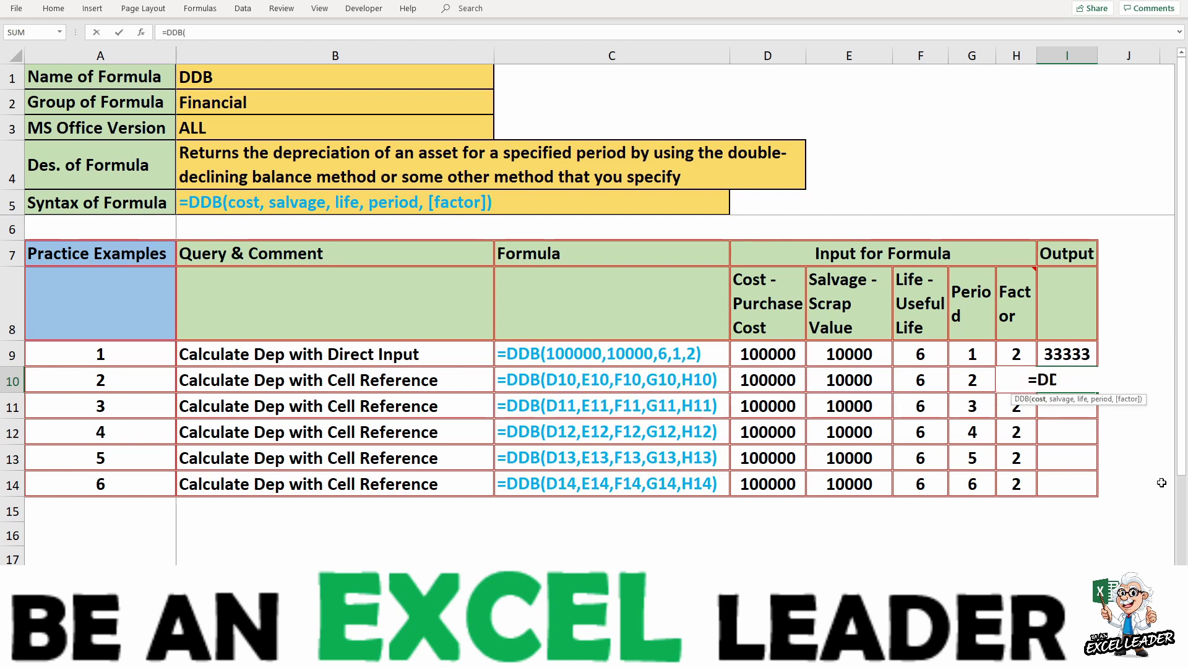
key("Left")
key("Left")
key("Left")
key("Left")
key("Left")
key("Right")
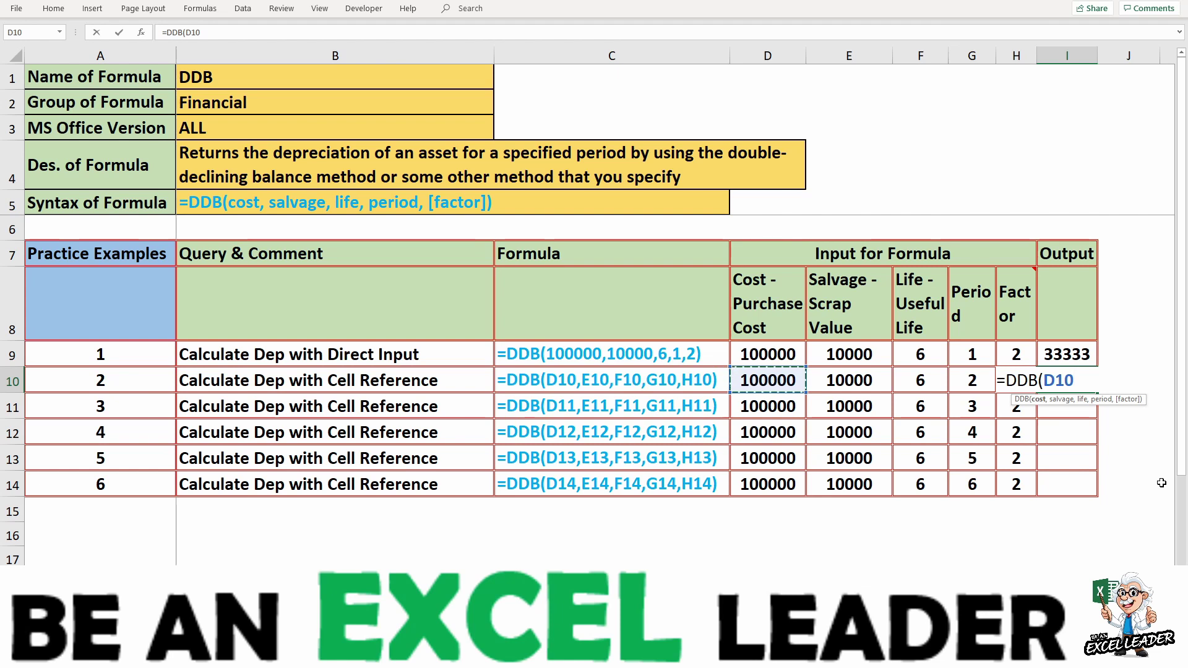
type(",")
key("Left")
key("Left")
key("Left")
key("Left")
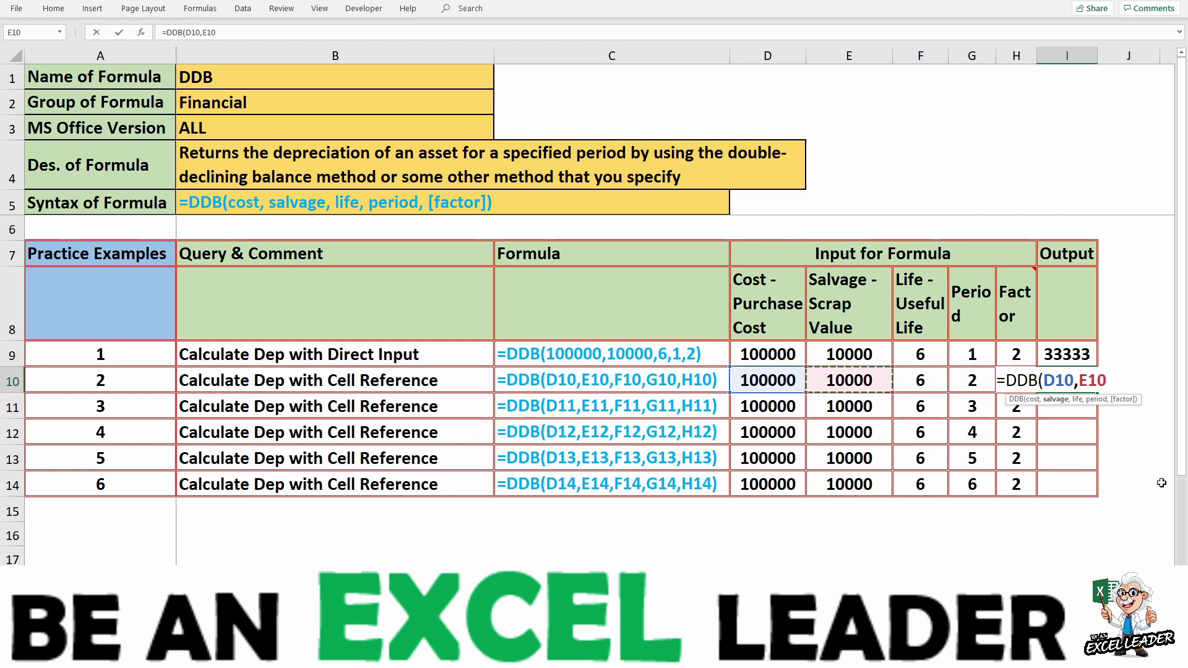
type(",")
key("Left")
key("Left")
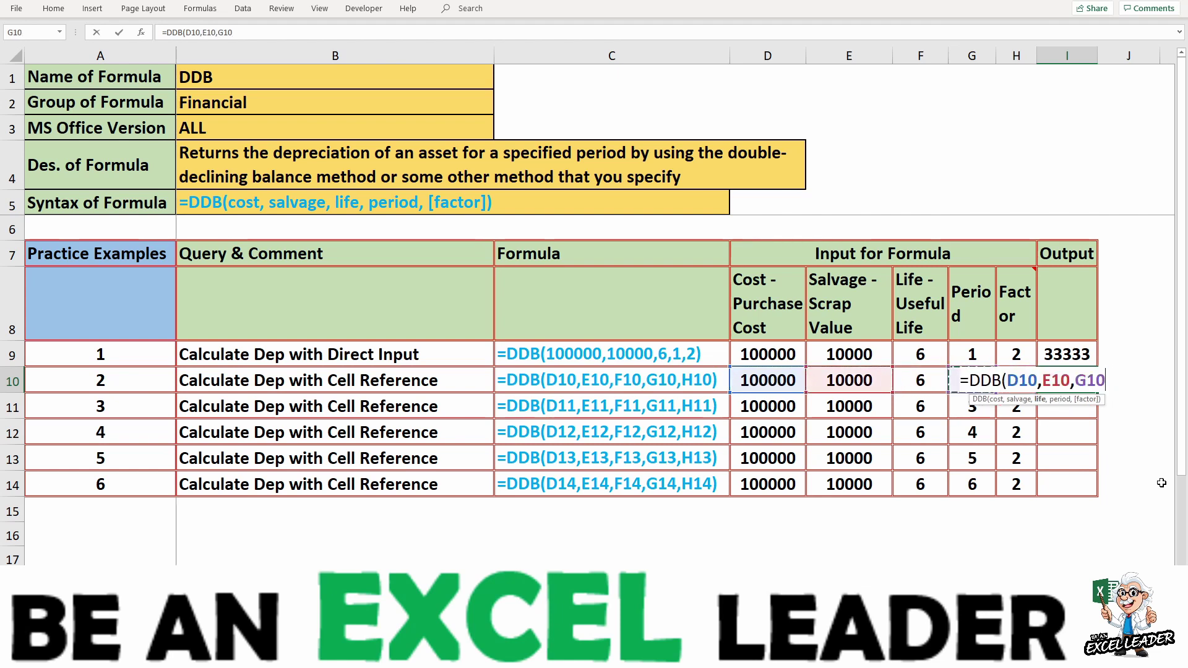
key("Left")
type(",")
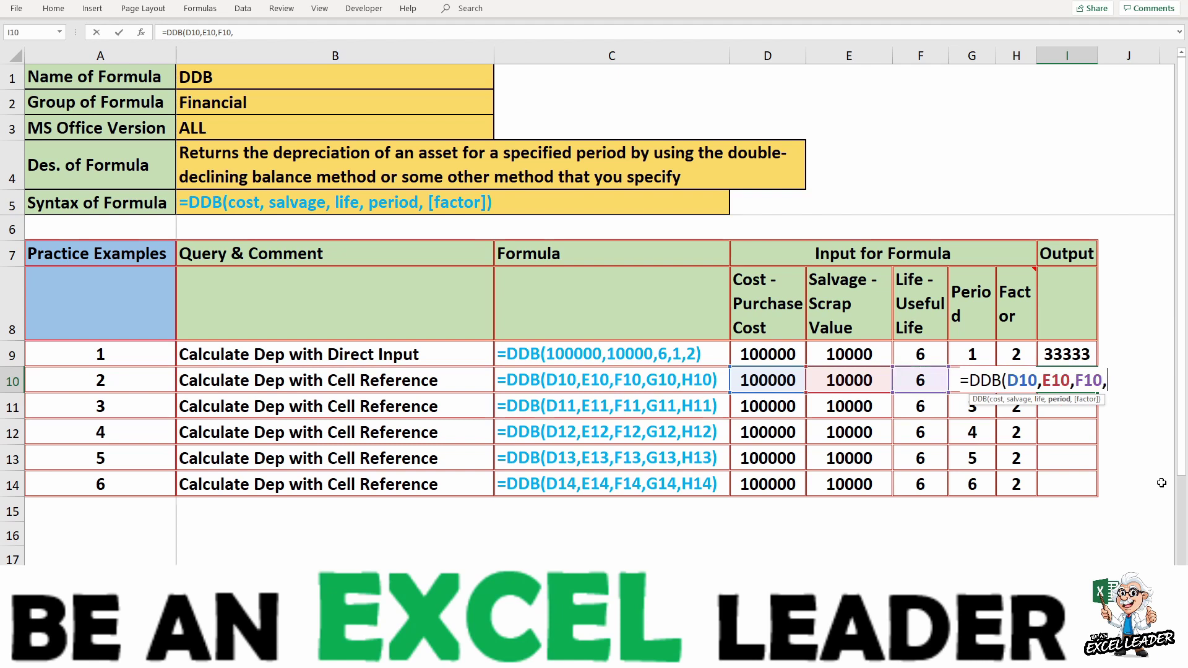
key("Left")
key("Left")
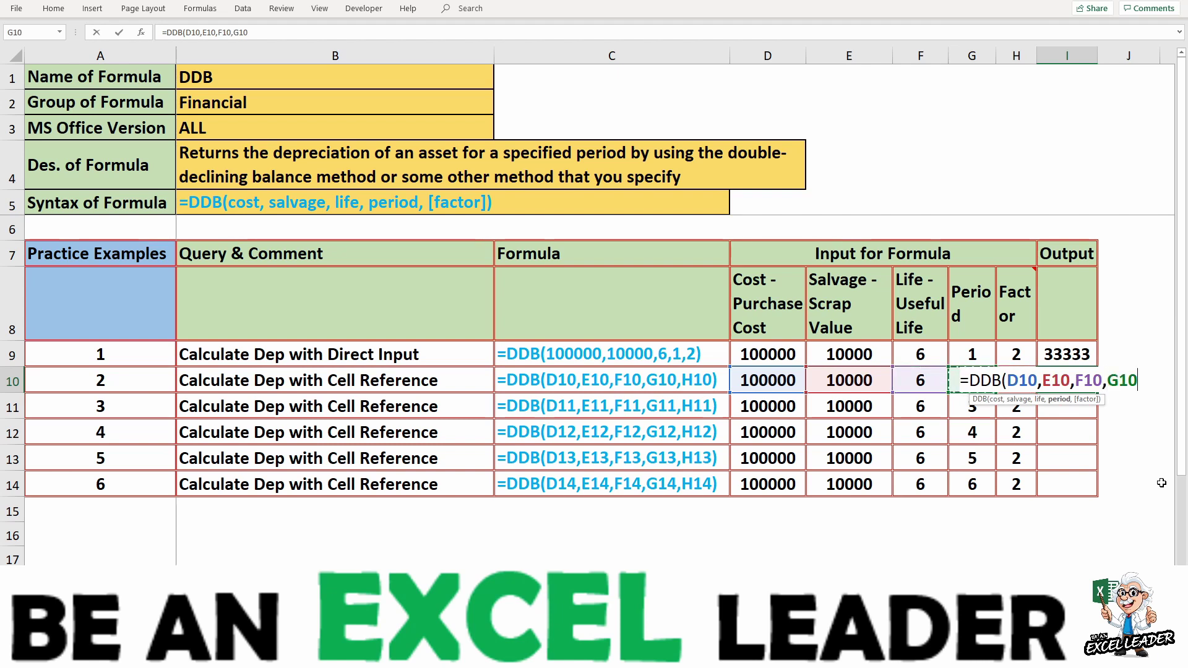
type(")")
key("Return")
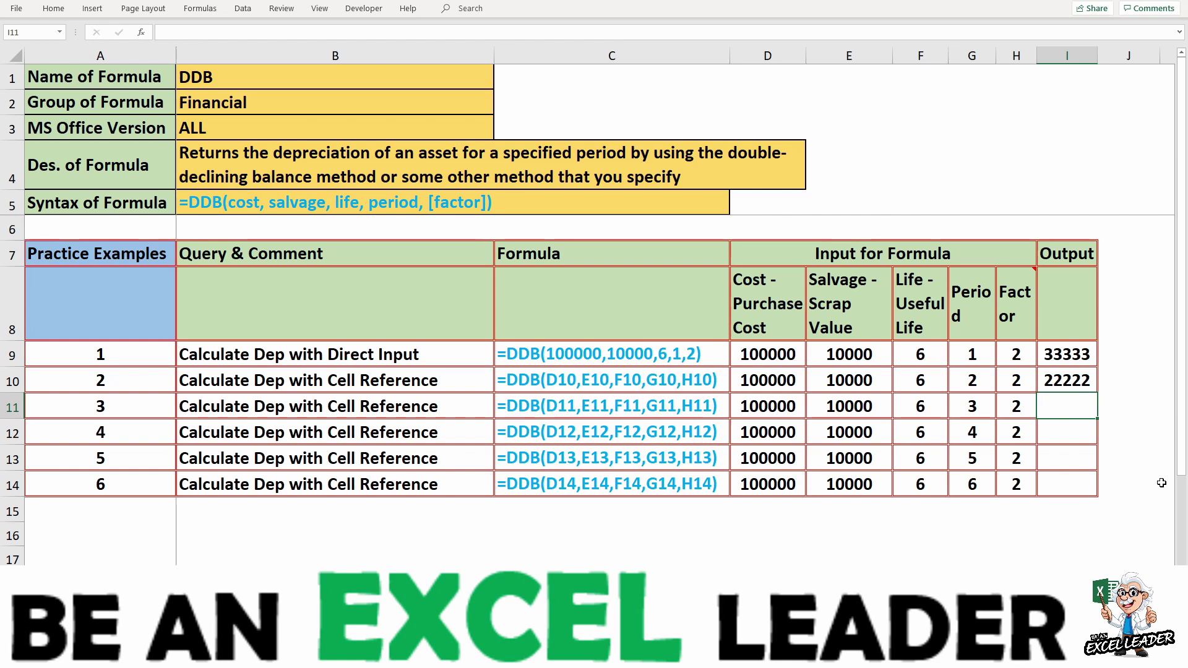
key("Up")
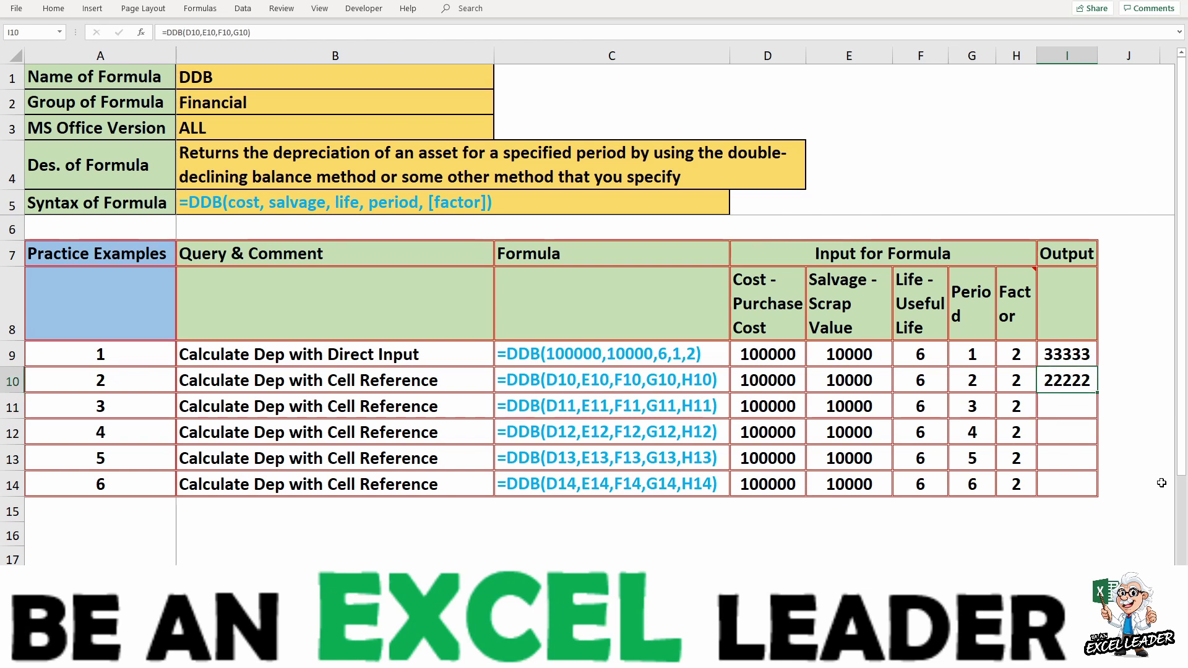
Step: Append factor cell H10 to the I10 formula: =DDB(D10,E10,F10,G10,H10)
key("F2")
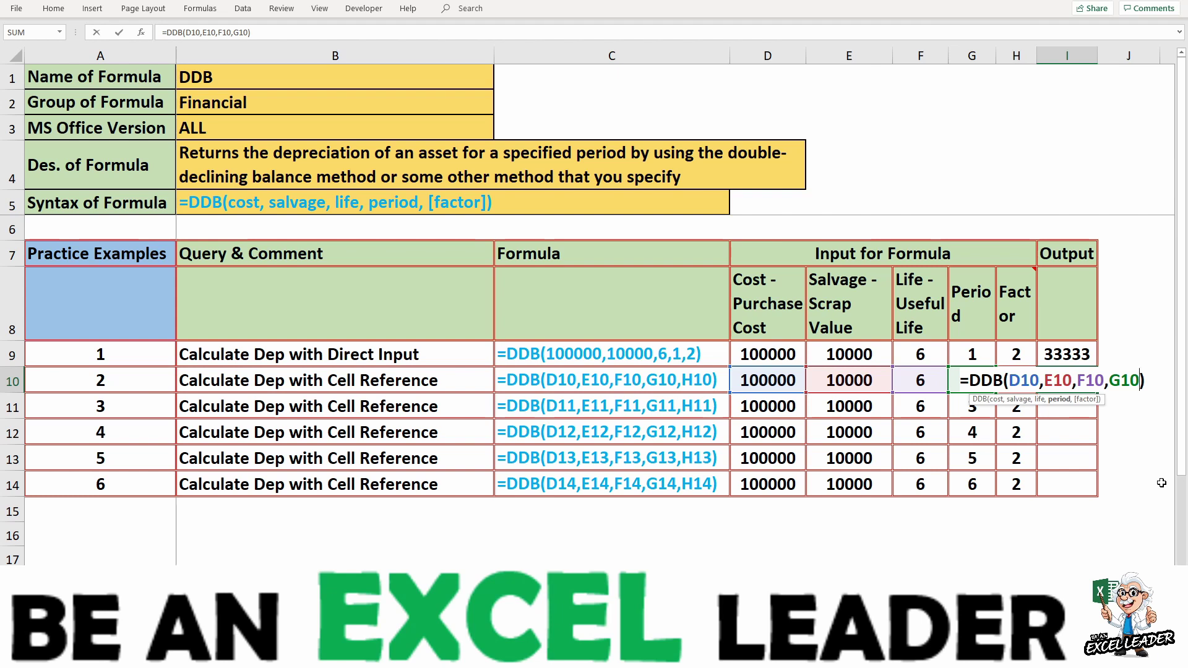
type(",")
left_click(1015, 378)
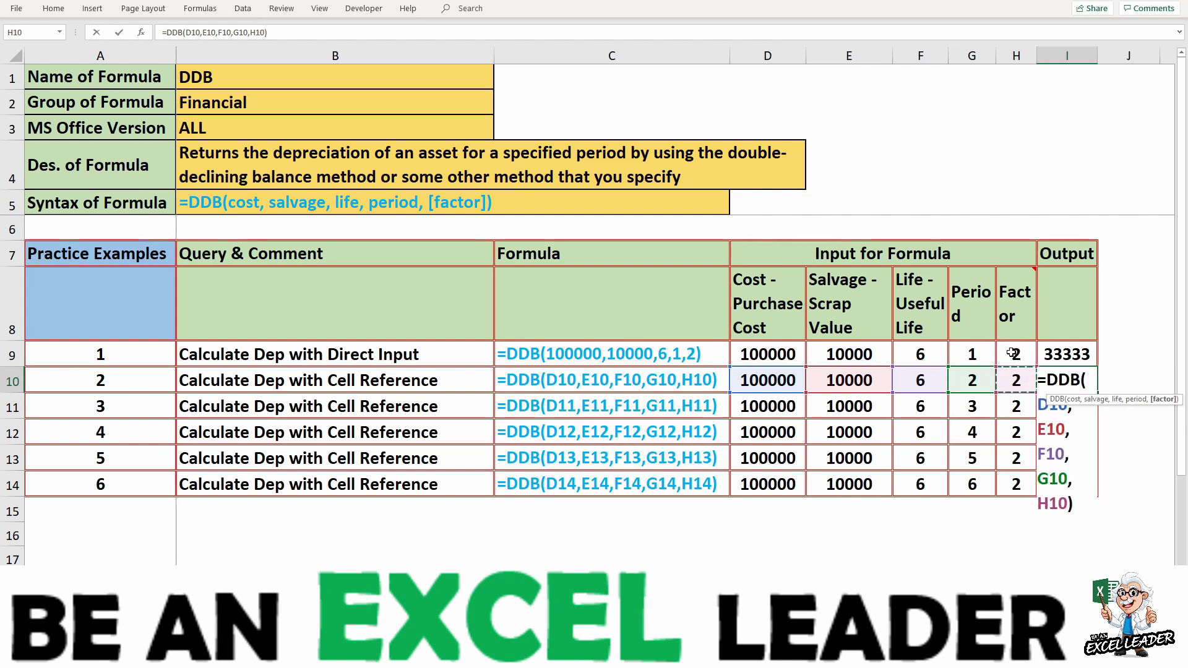
key("Return")
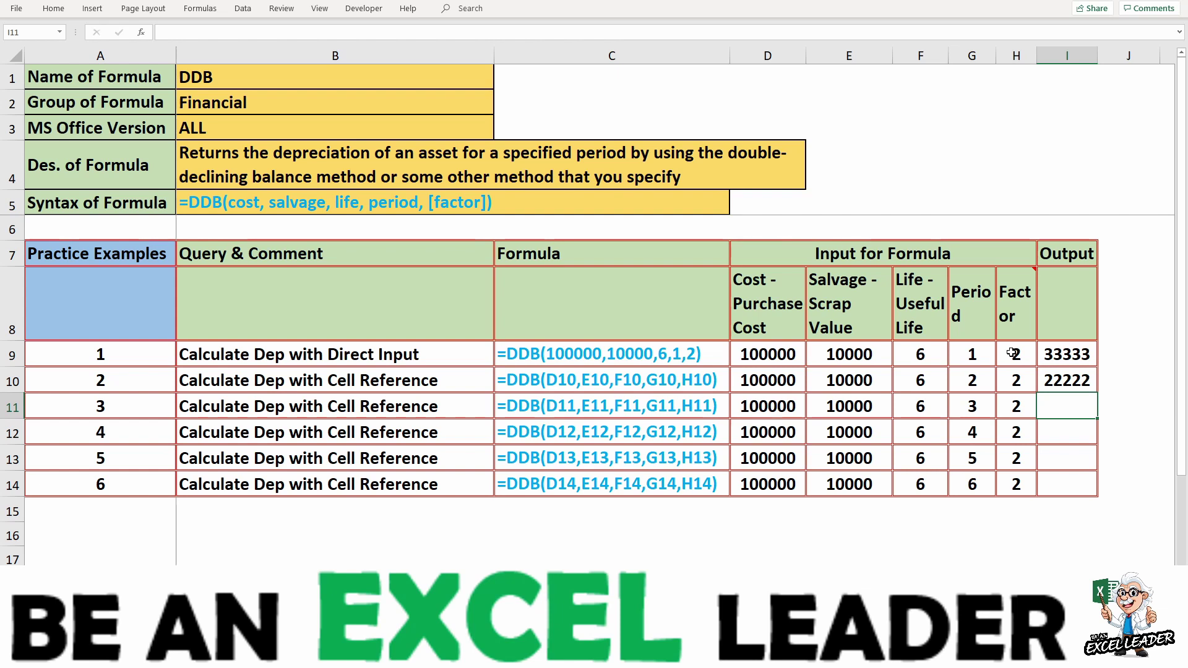
key("Up")
key("Left")
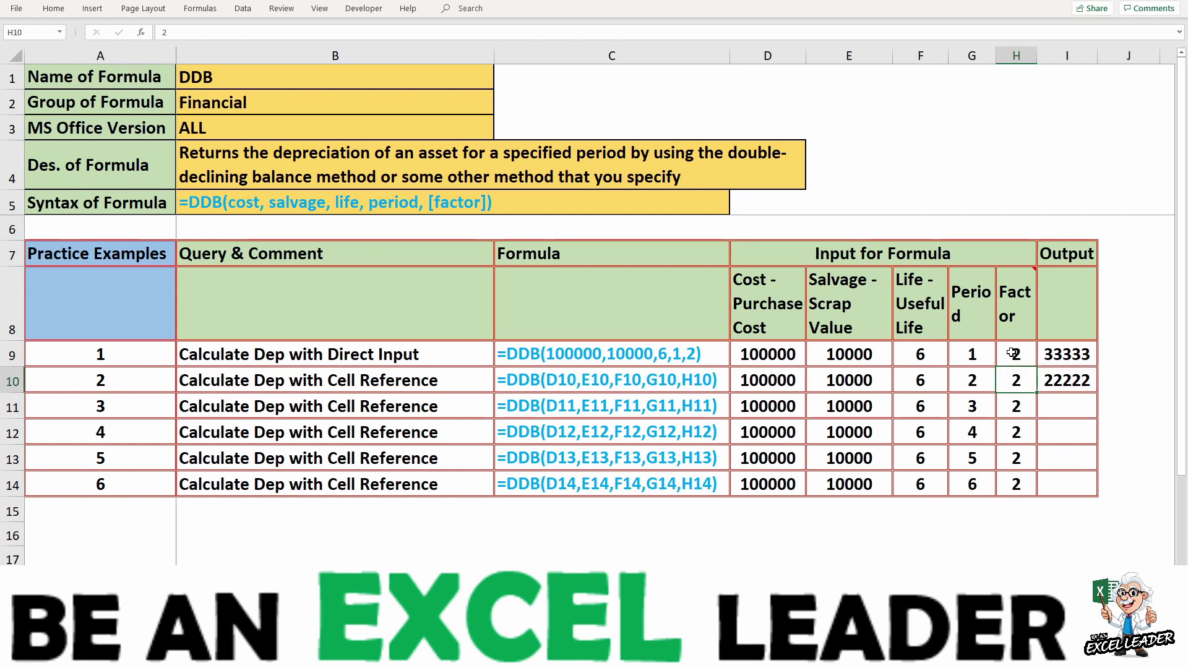
type("3")
key("Return")
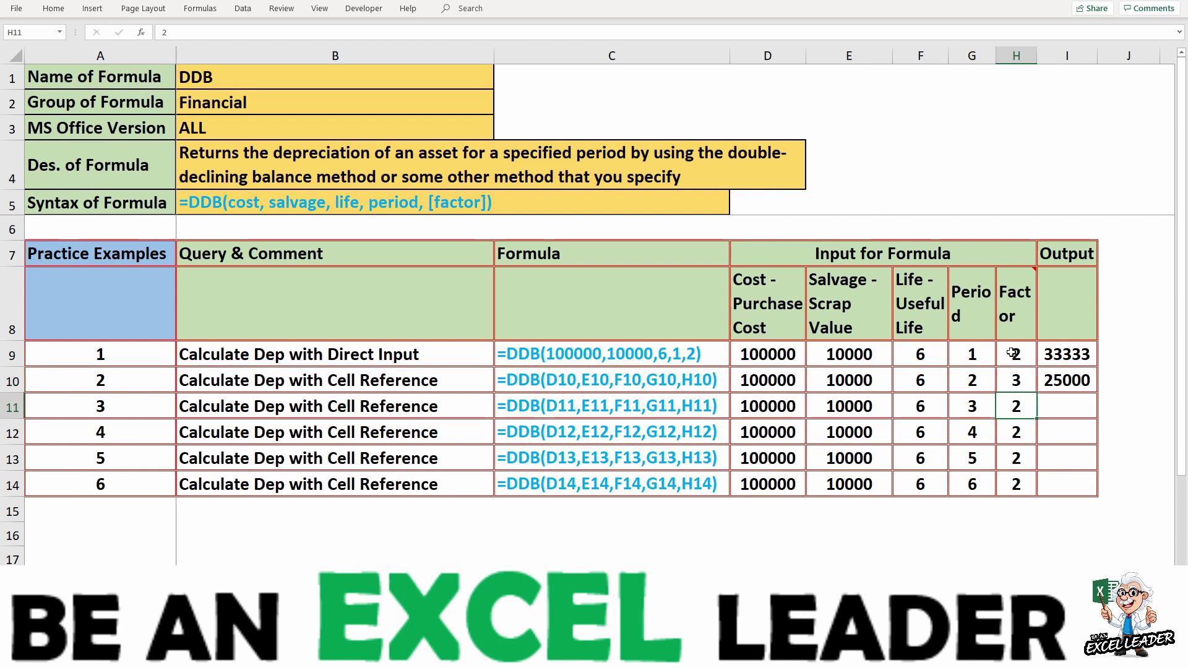
key("Up")
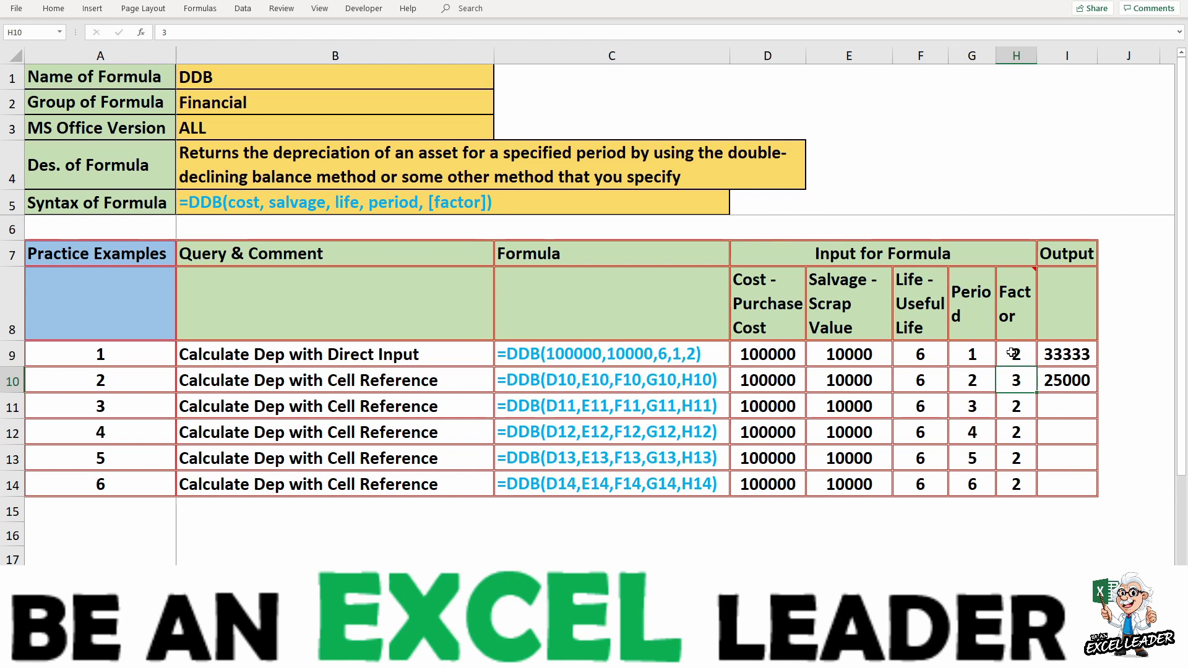
key("Right")
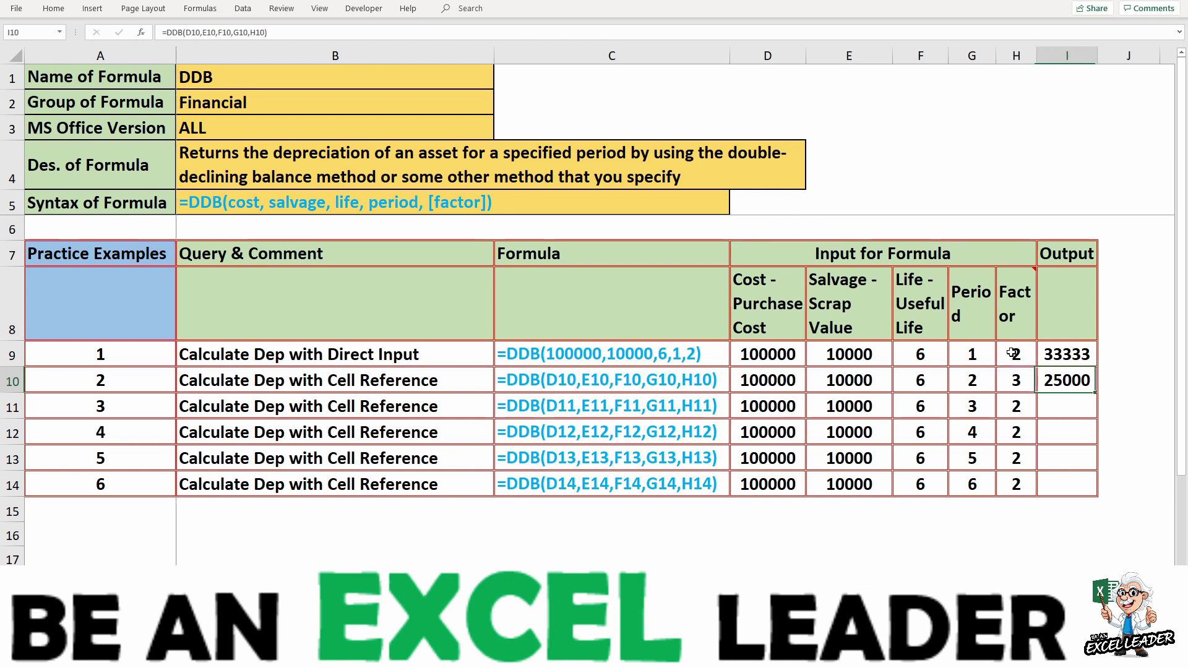
key("Left")
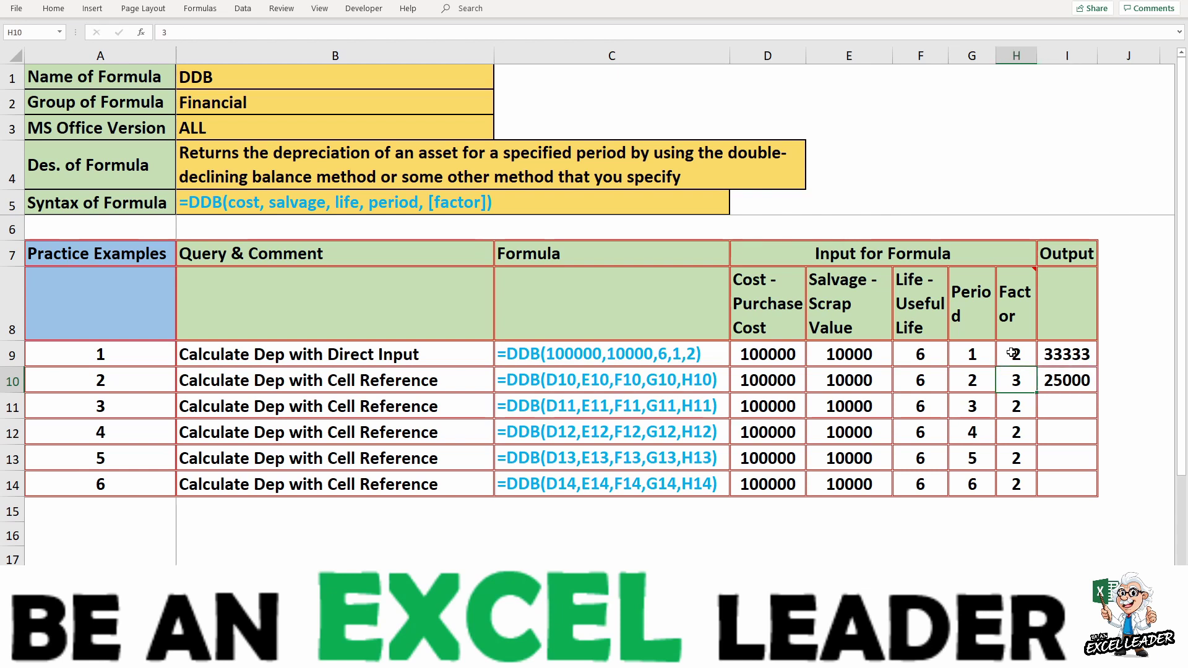
type("2")
key("Return")
key("Up")
key("Right")
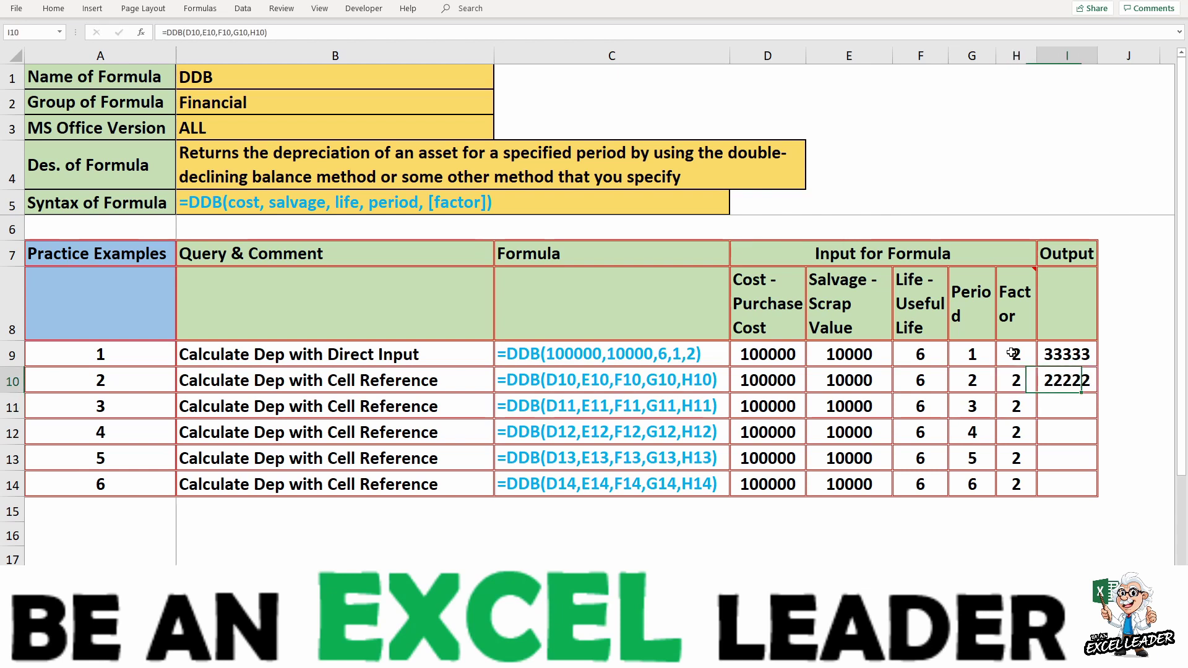
key("ctrl+c")
Step: Paste the I10 formula into I11:I14, giving 14815, 9877, 6584 and 3169
key("shift+Down")
key("shift+Down")
key("shift+Down")
key("shift+Down")
key("ctrl+v")
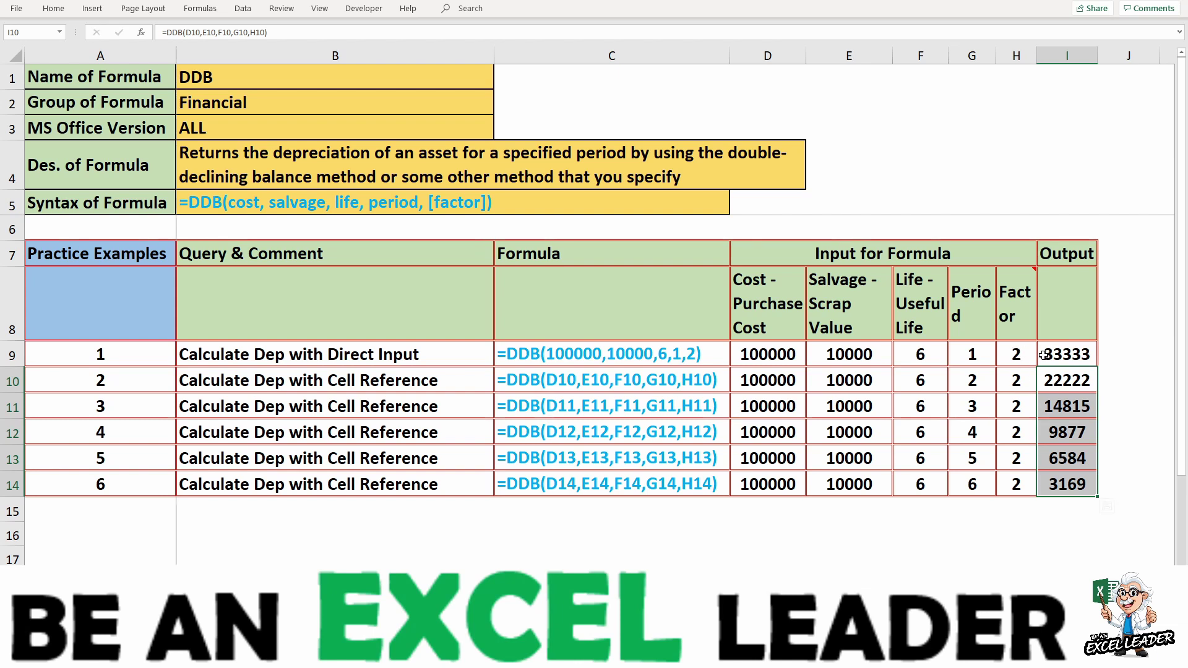
left_click(1003, 381)
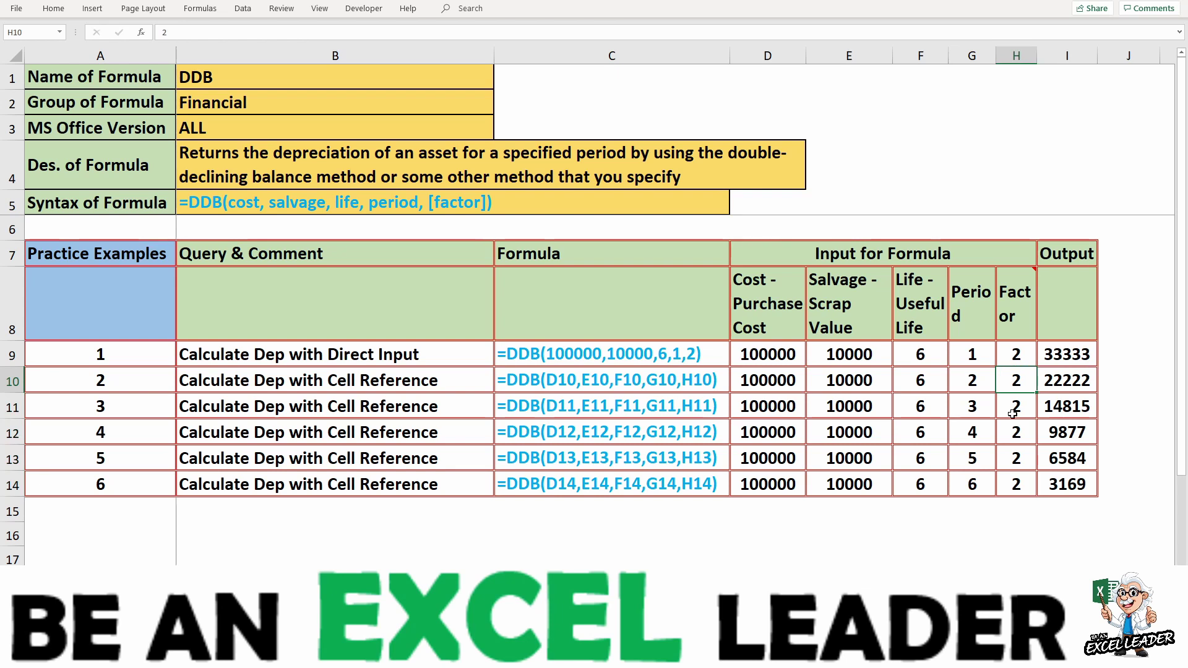
Step: Set H10's factor to 3 so I10 shows 25000, keeping rows 11–14 at factor 2
type("3")
key("Return")
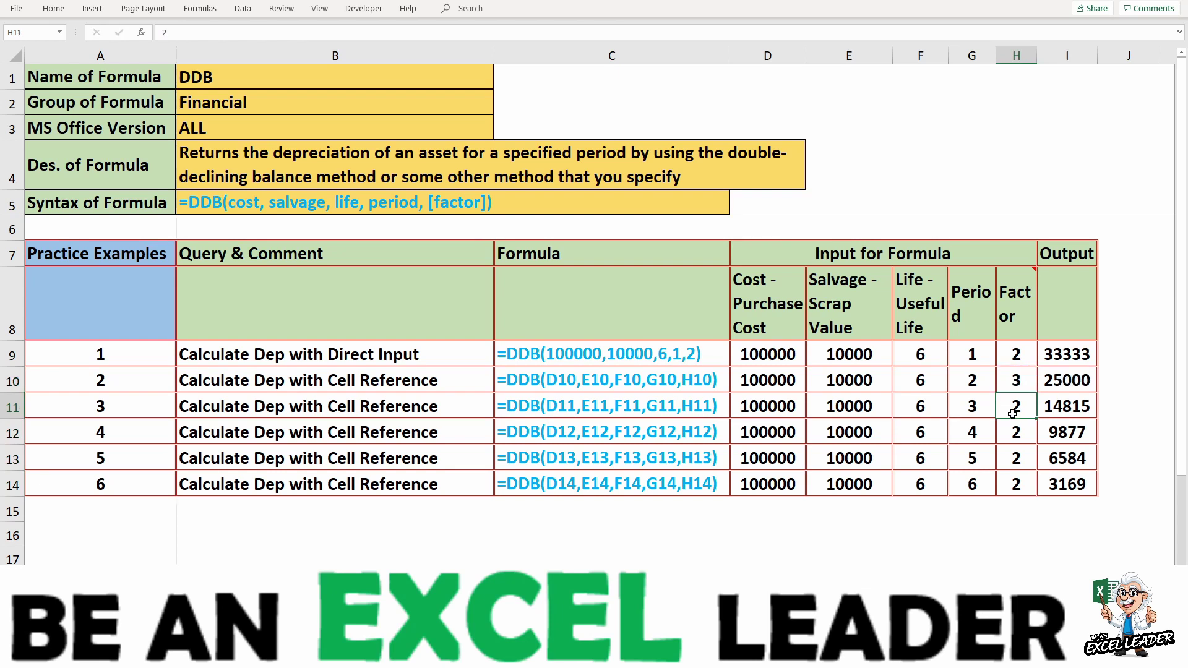
key("Up")
key("ctrl+c")
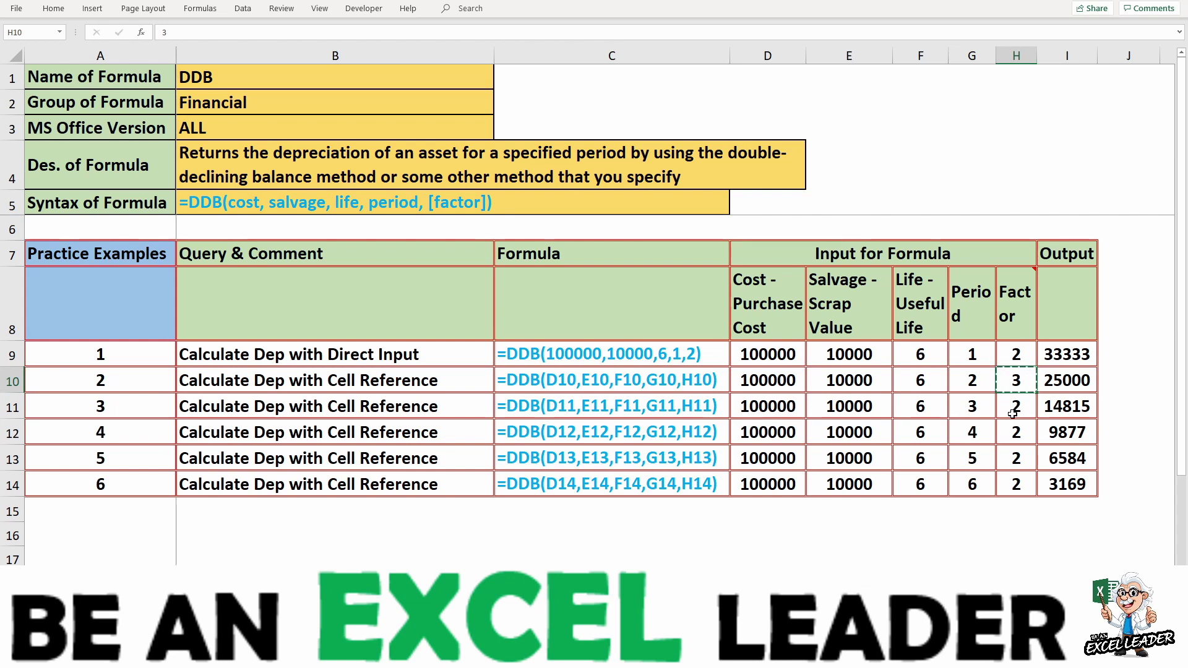
key("shift+Down")
key("shift+Down")
key("shift+Down")
key("shift+Down")
key("ctrl+v")
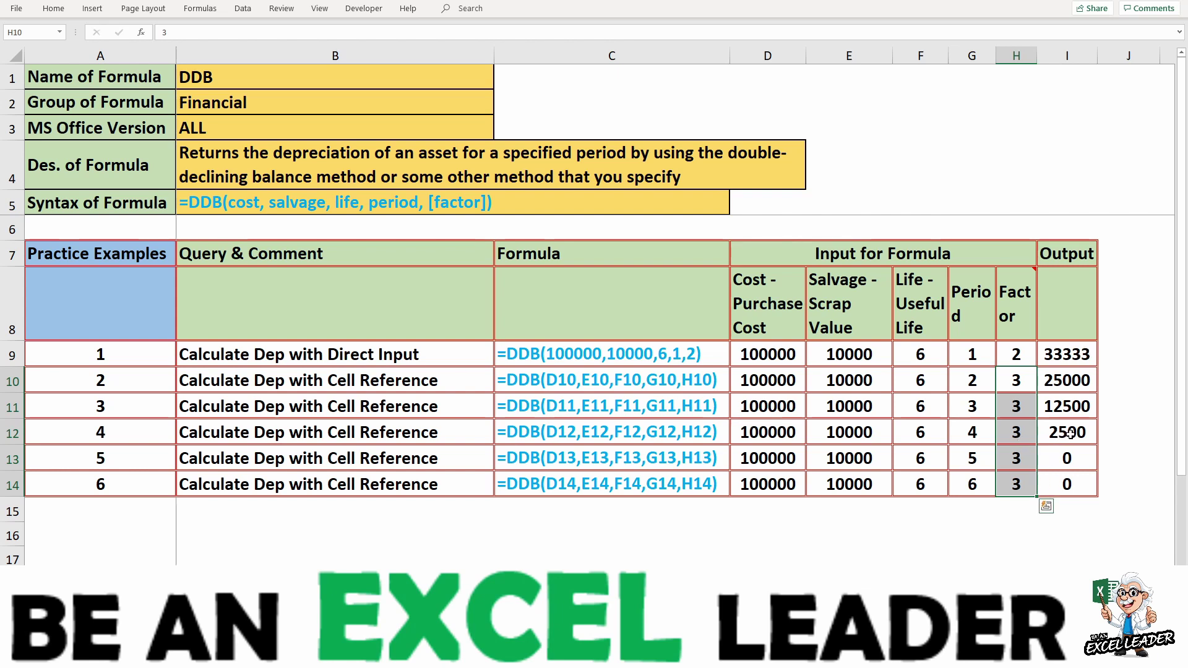
key("ctrl+z")
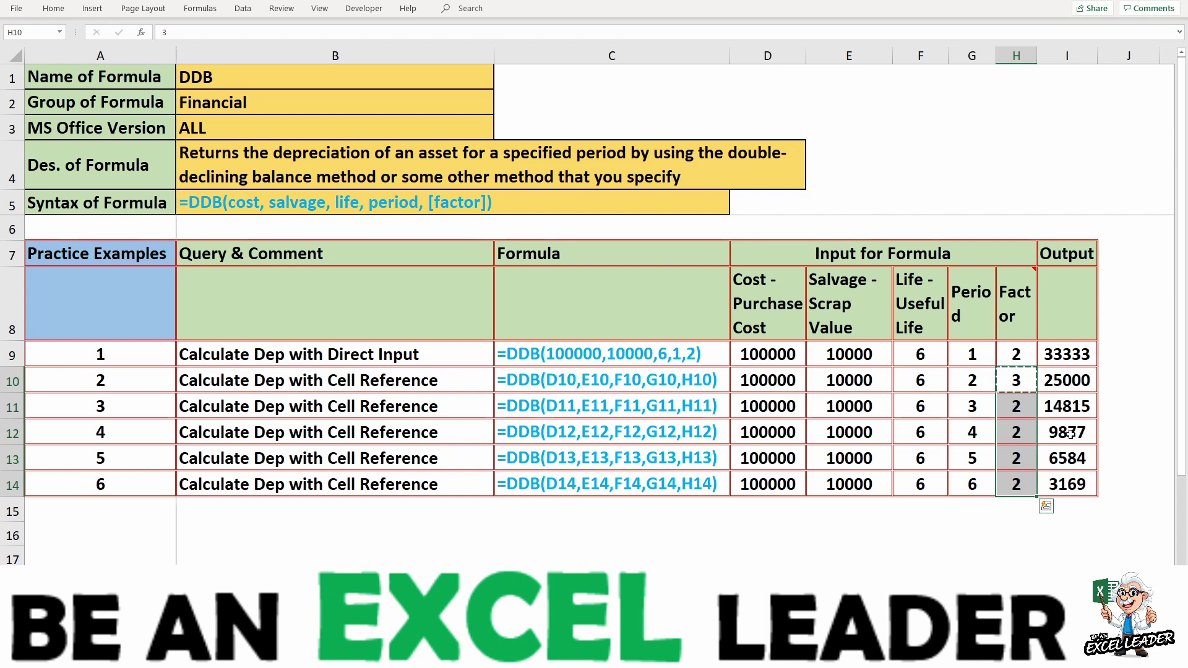
left_click(867, 526)
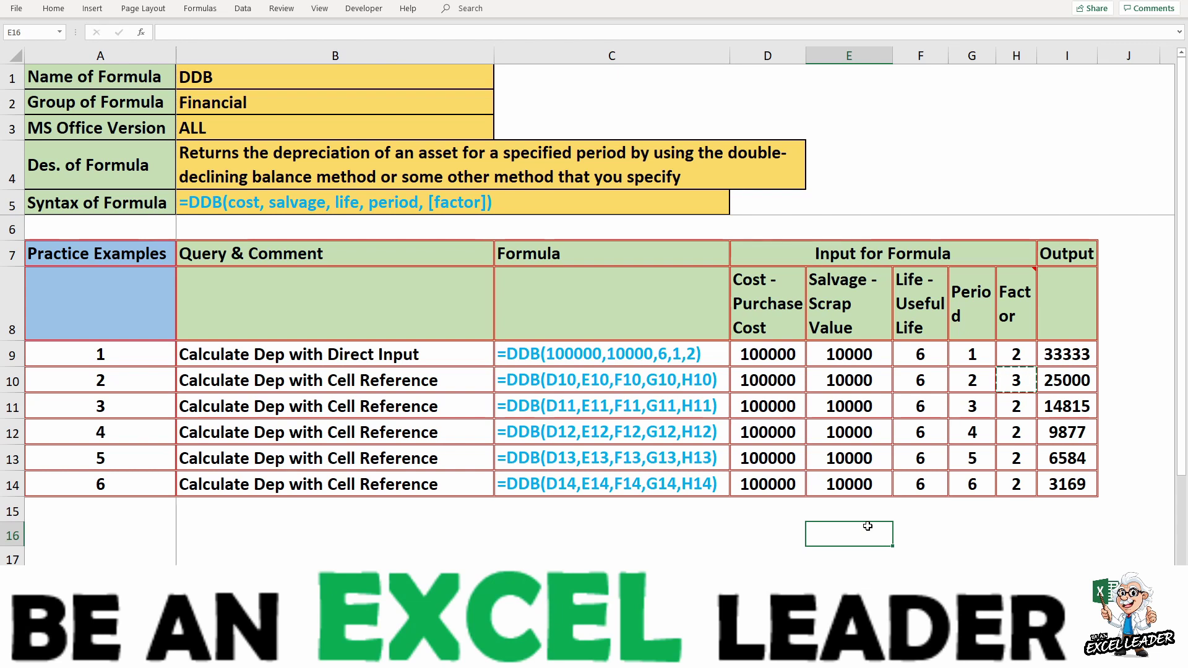
key("Escape")
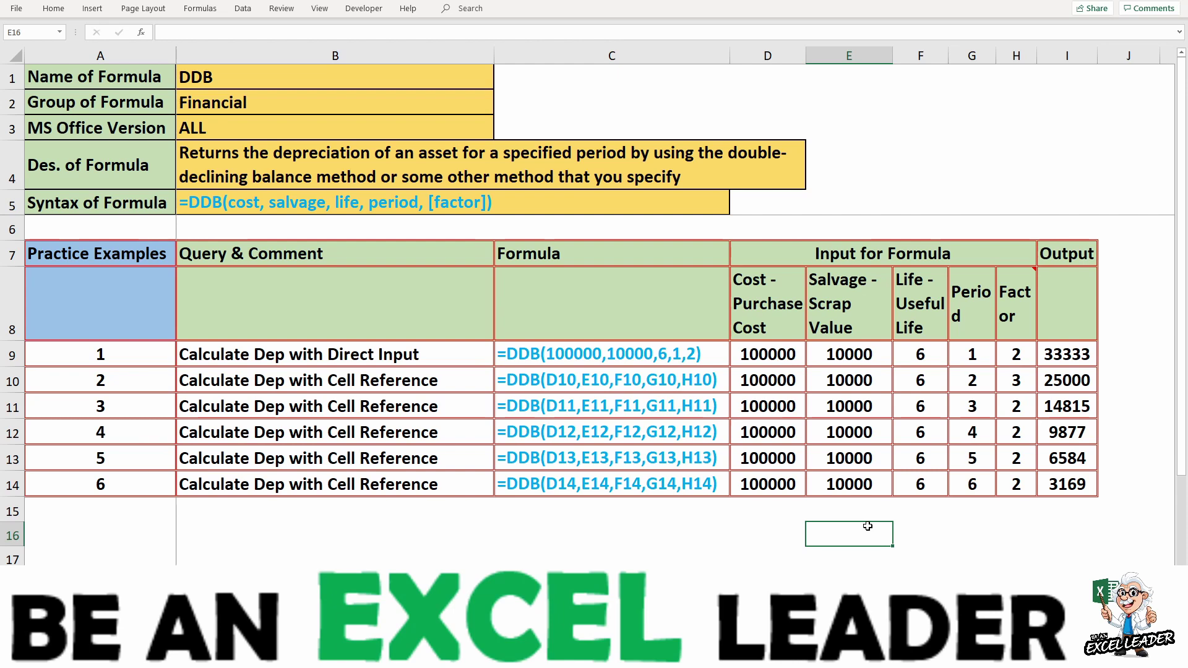